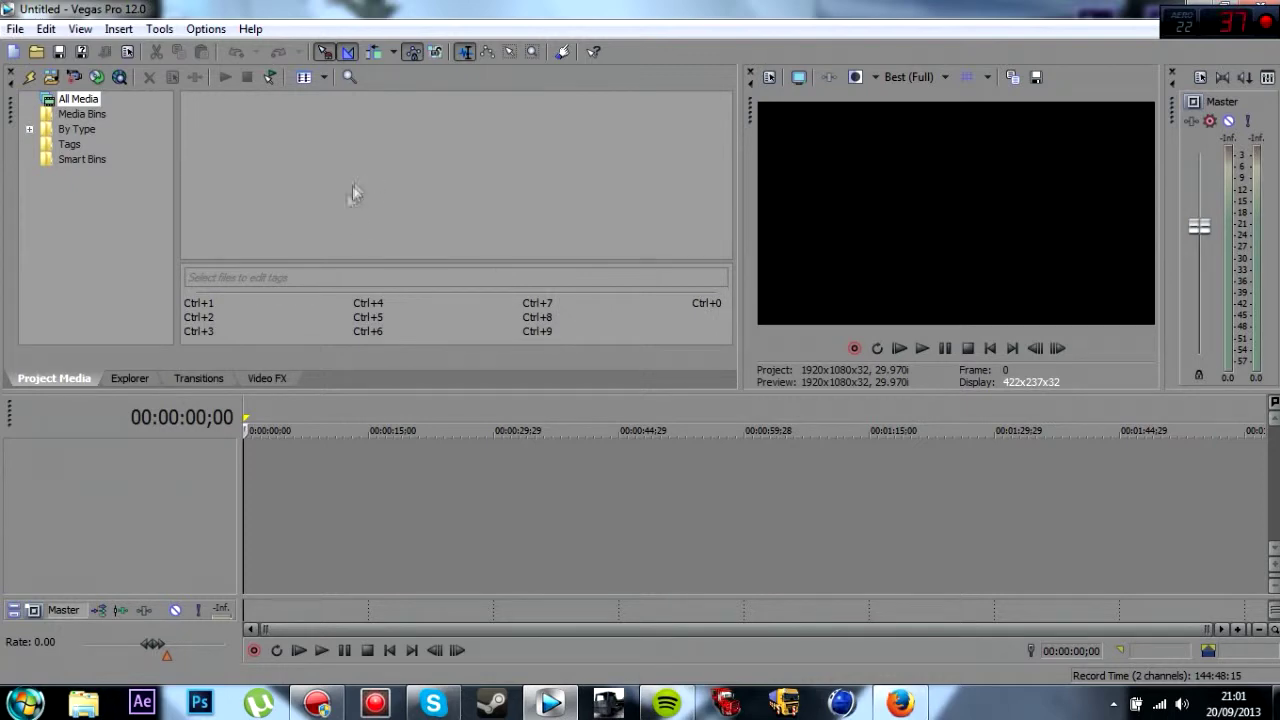
key(super+d)
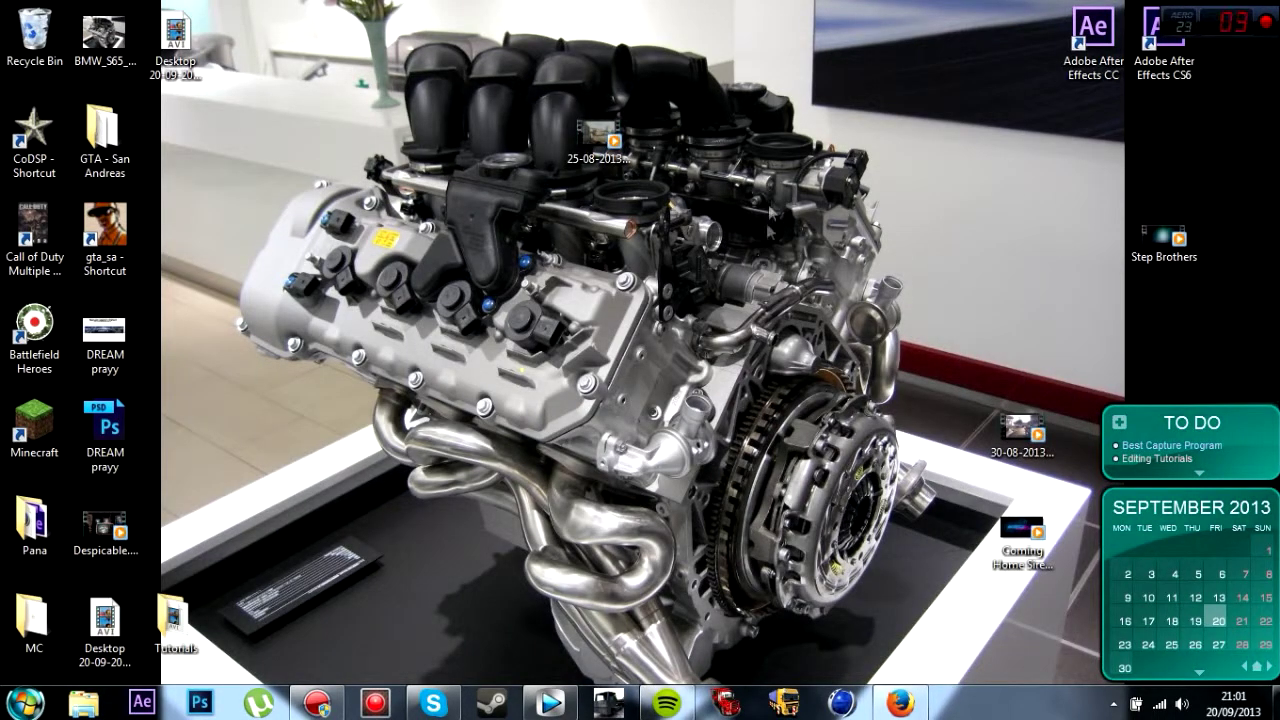
drag(454, 237, 797, 470)
click(550, 703)
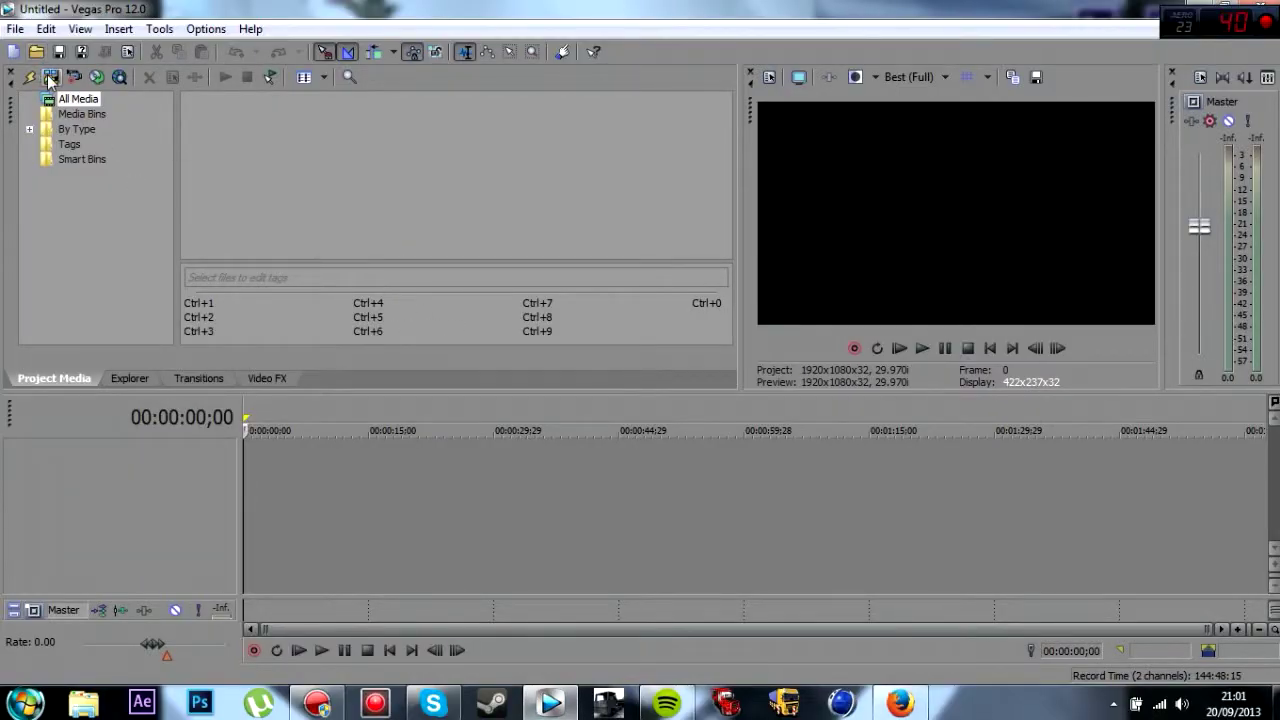
- Import the MP3 "Coming Home SirensCeol (Original Mix" from the Desktop and place it at the start of the timeline
click(50, 77)
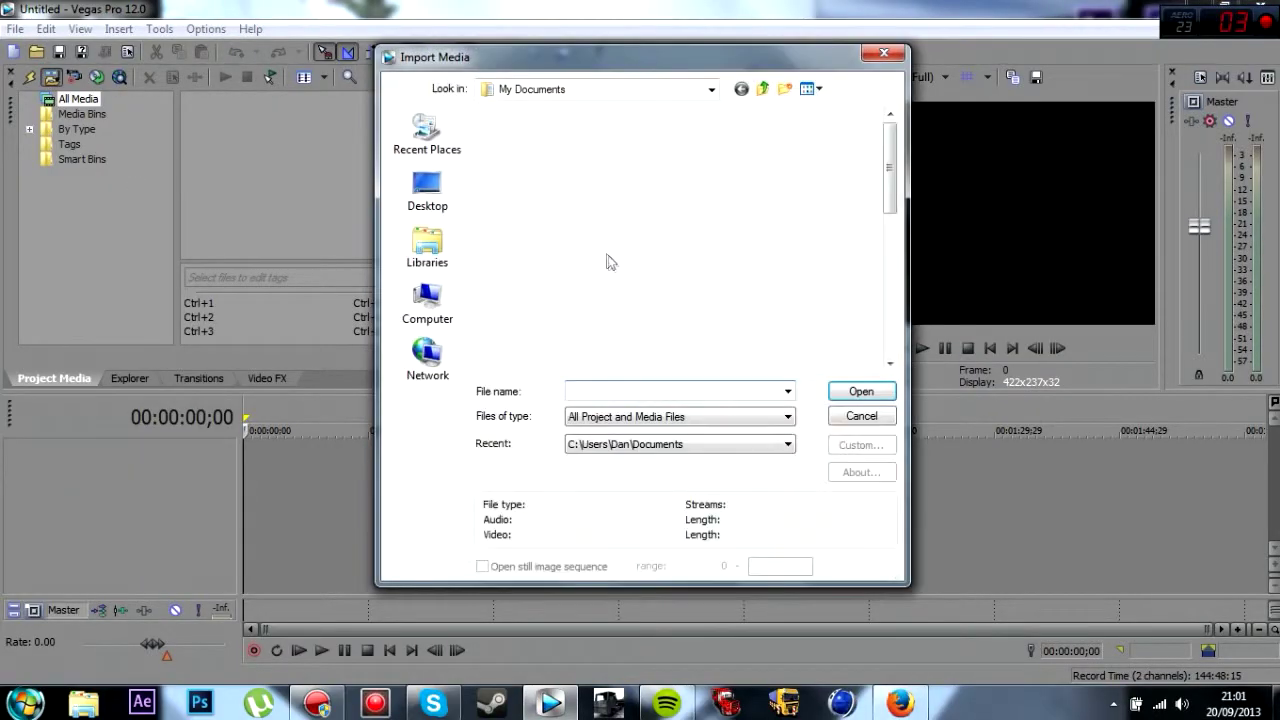
click(427, 188)
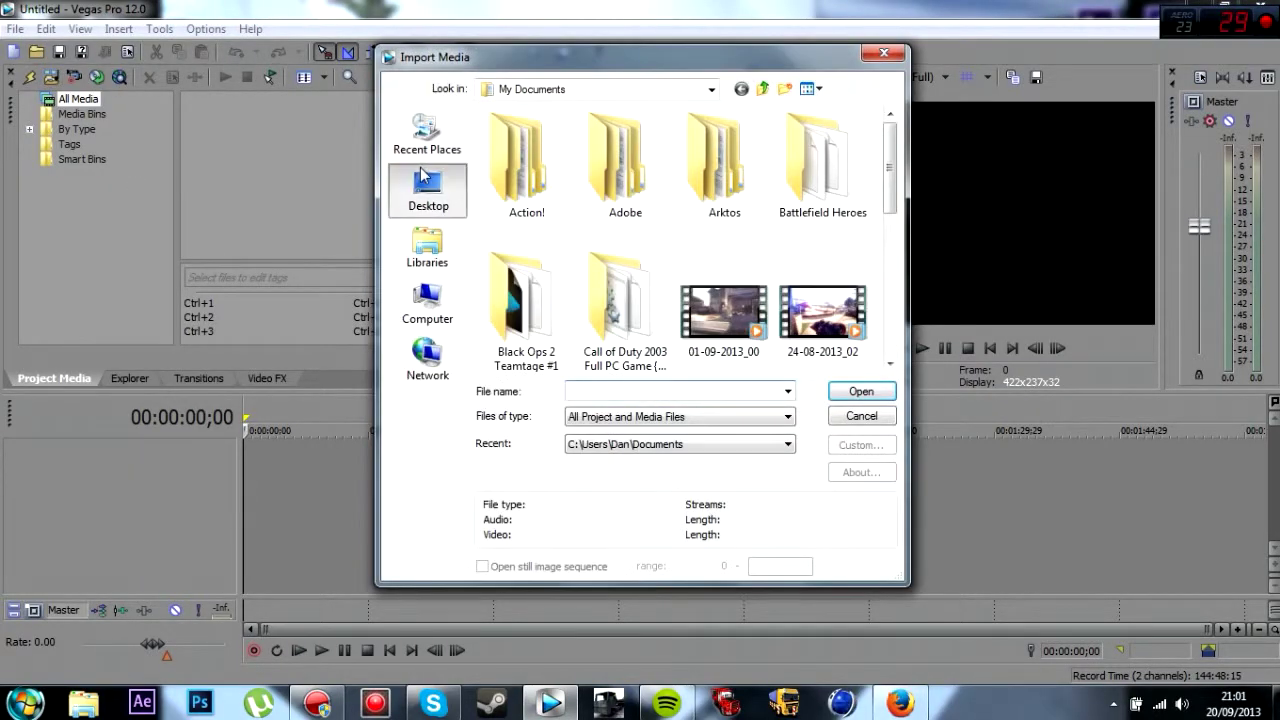
scroll(737, 283, down, 5)
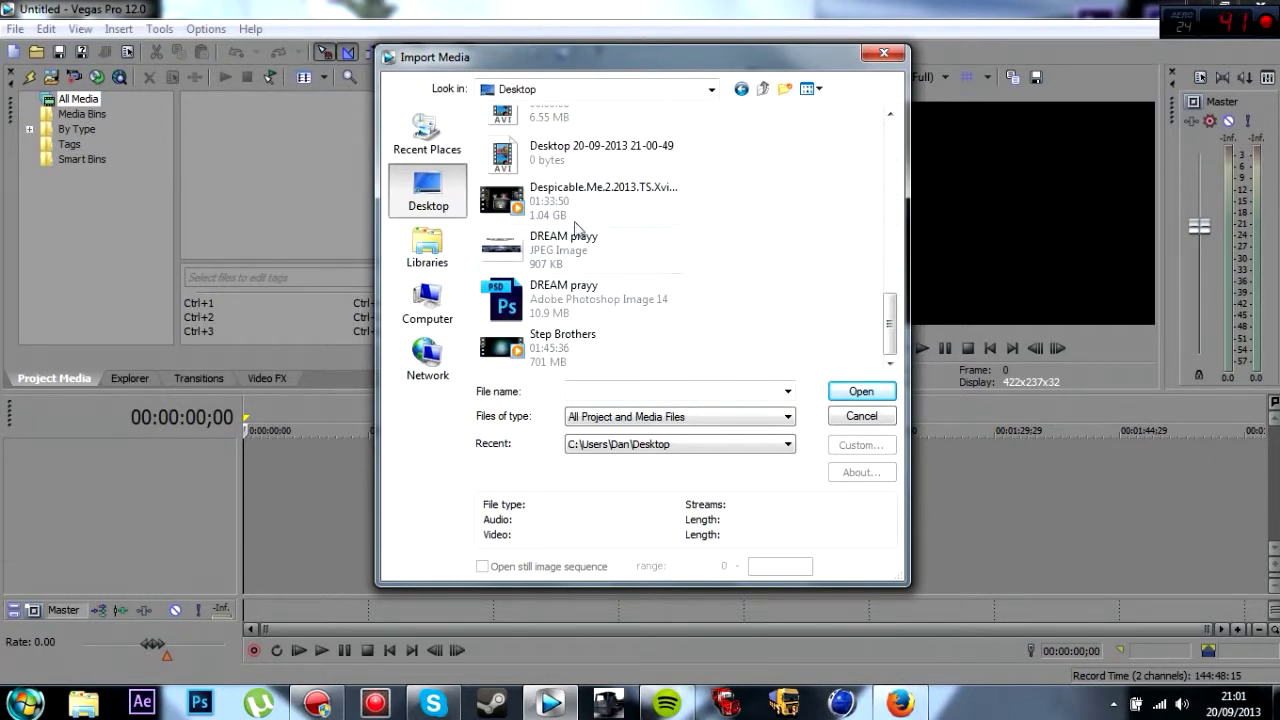
scroll(566, 213, up, 2)
click(592, 175)
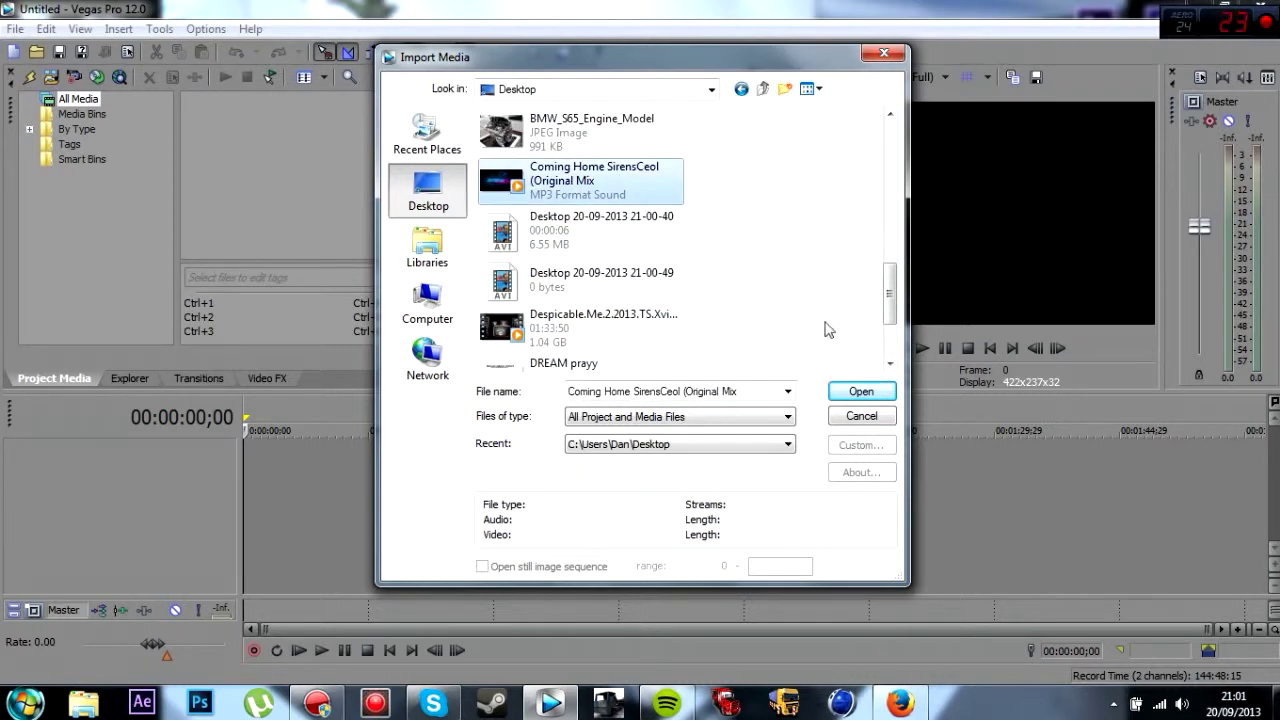
click(852, 392)
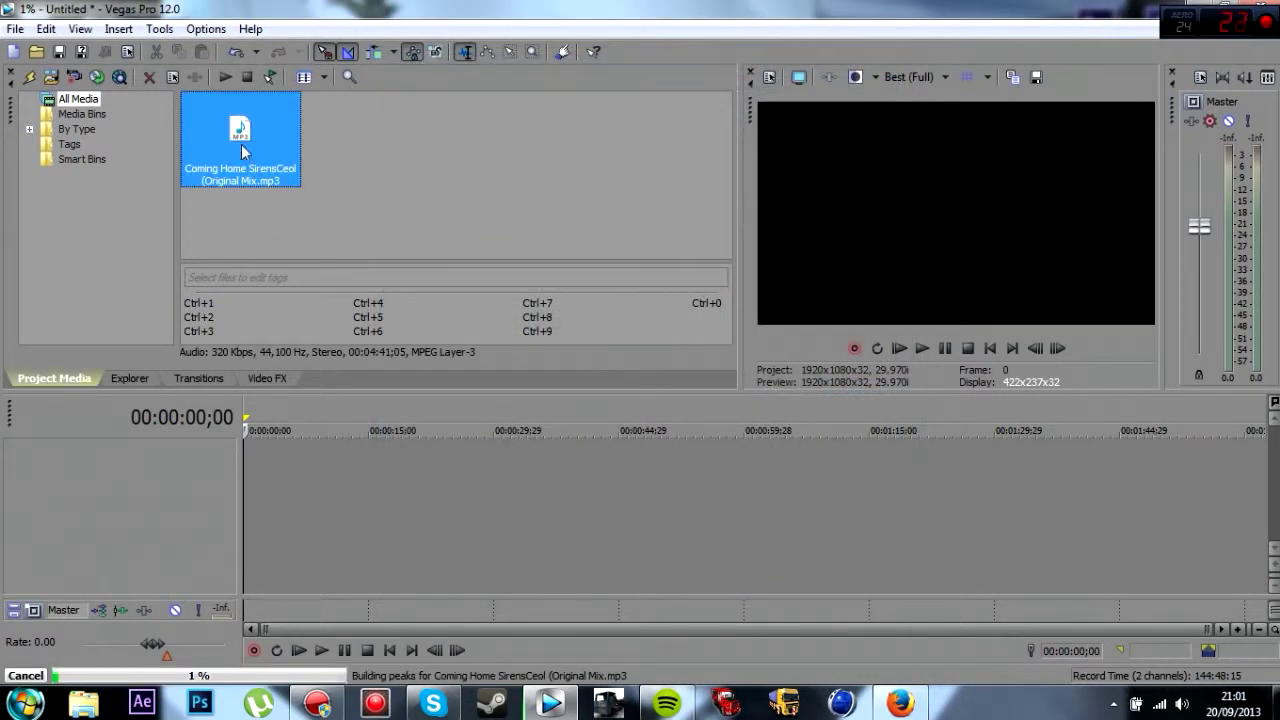
drag(275, 449, 990, 410)
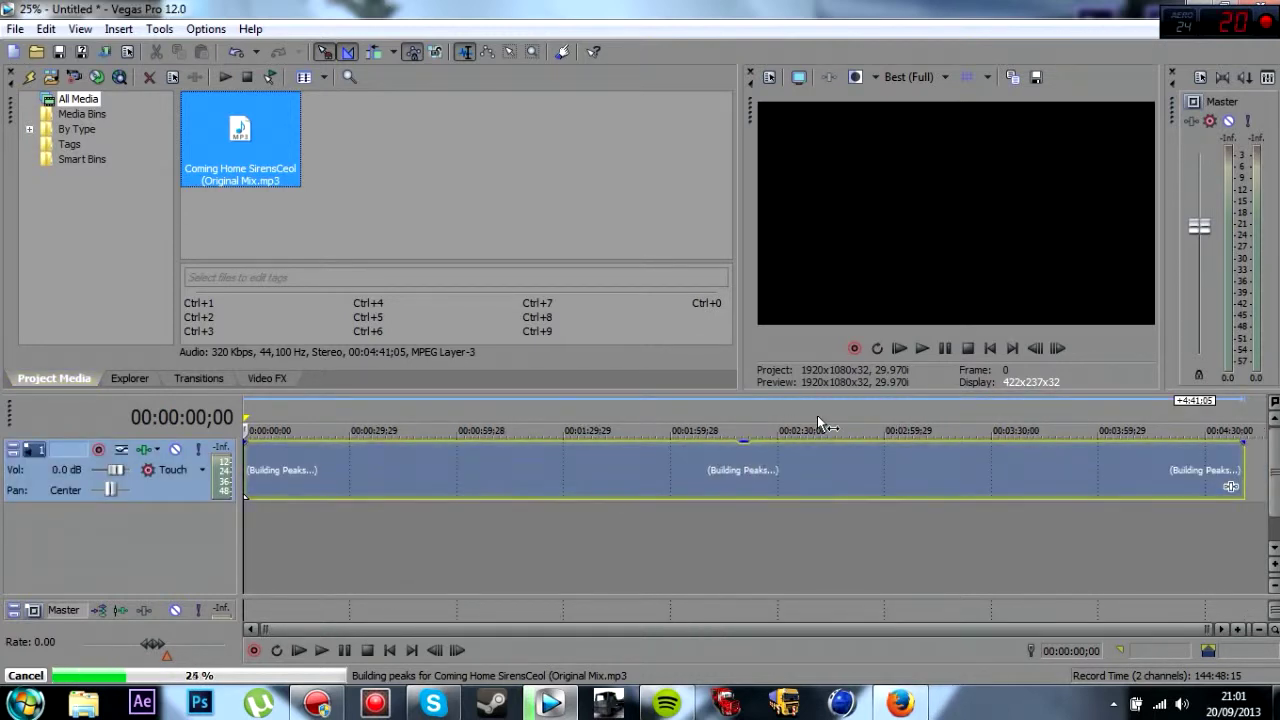
- Split the song at 00:01:39;18, delete the part before the cut and move the remainder to the timeline start
click(586, 412)
click(636, 403)
click(612, 412)
click(598, 420)
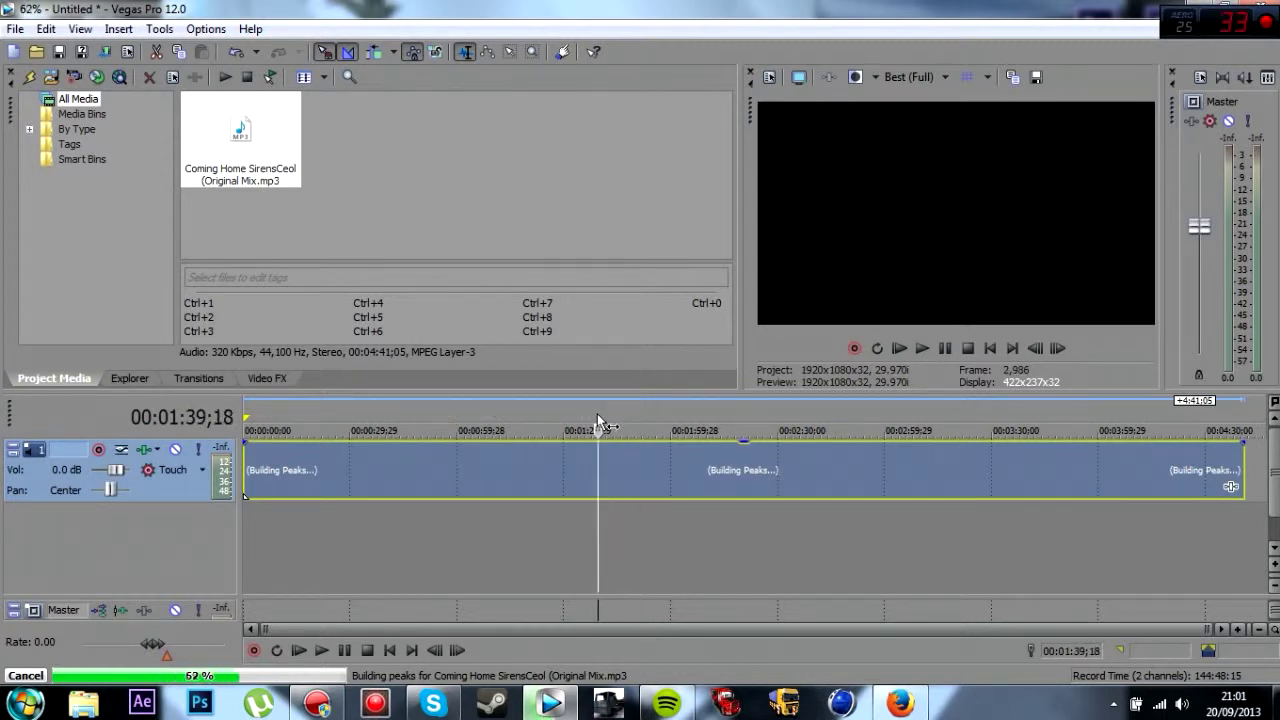
key(s)
click(513, 466)
key(Delete)
drag(623, 483, 186, 473)
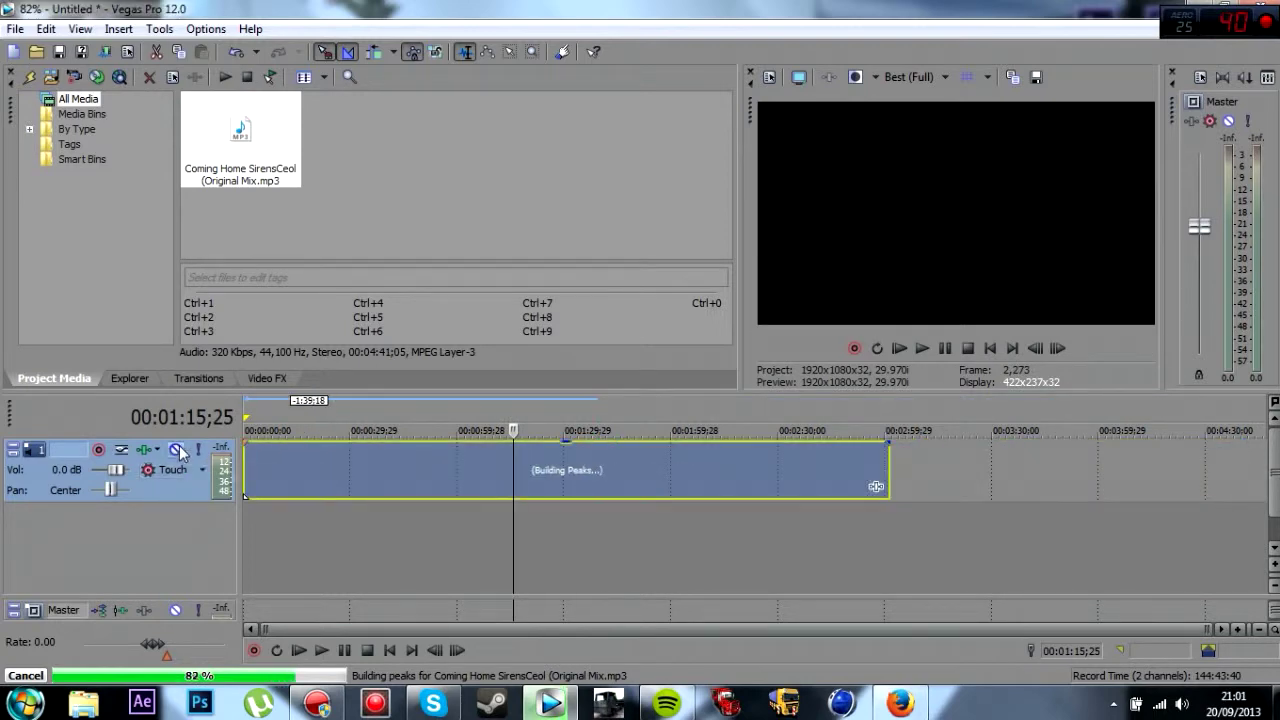
- Play the trimmed song from the start and sample several later positions to find a suitable starting point
click(255, 418)
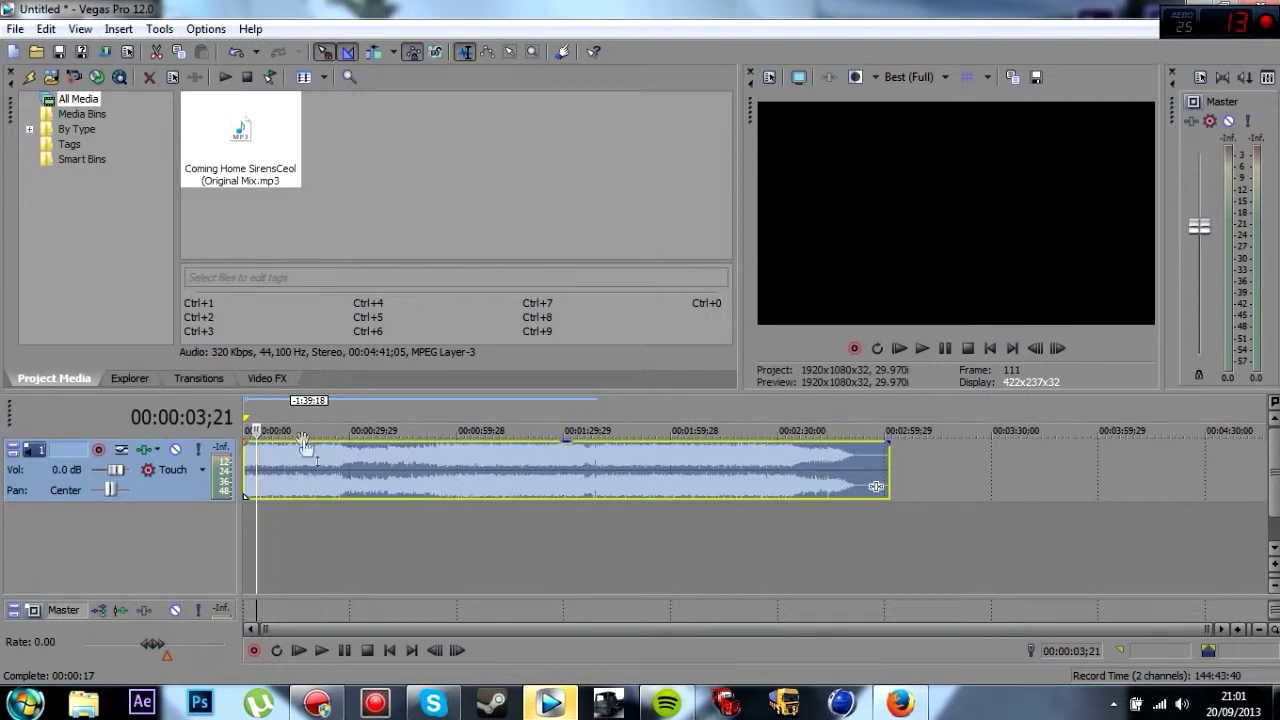
click(989, 349)
key(space)
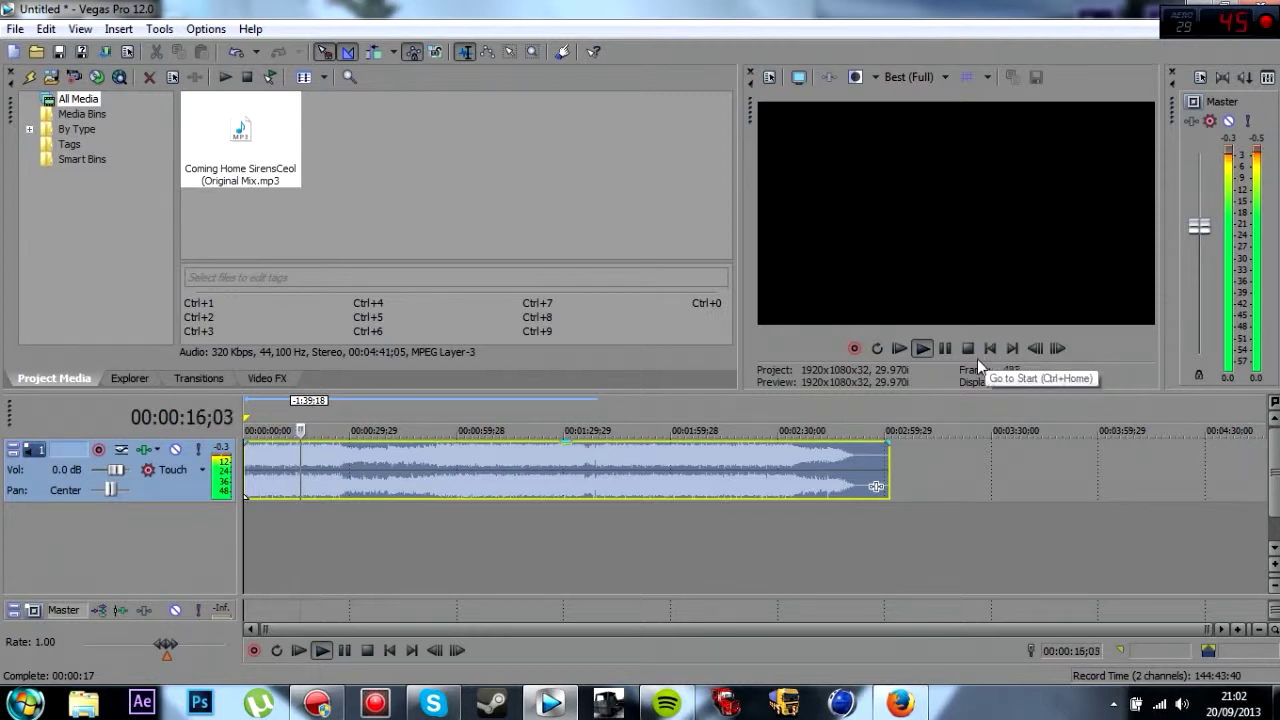
click(346, 418)
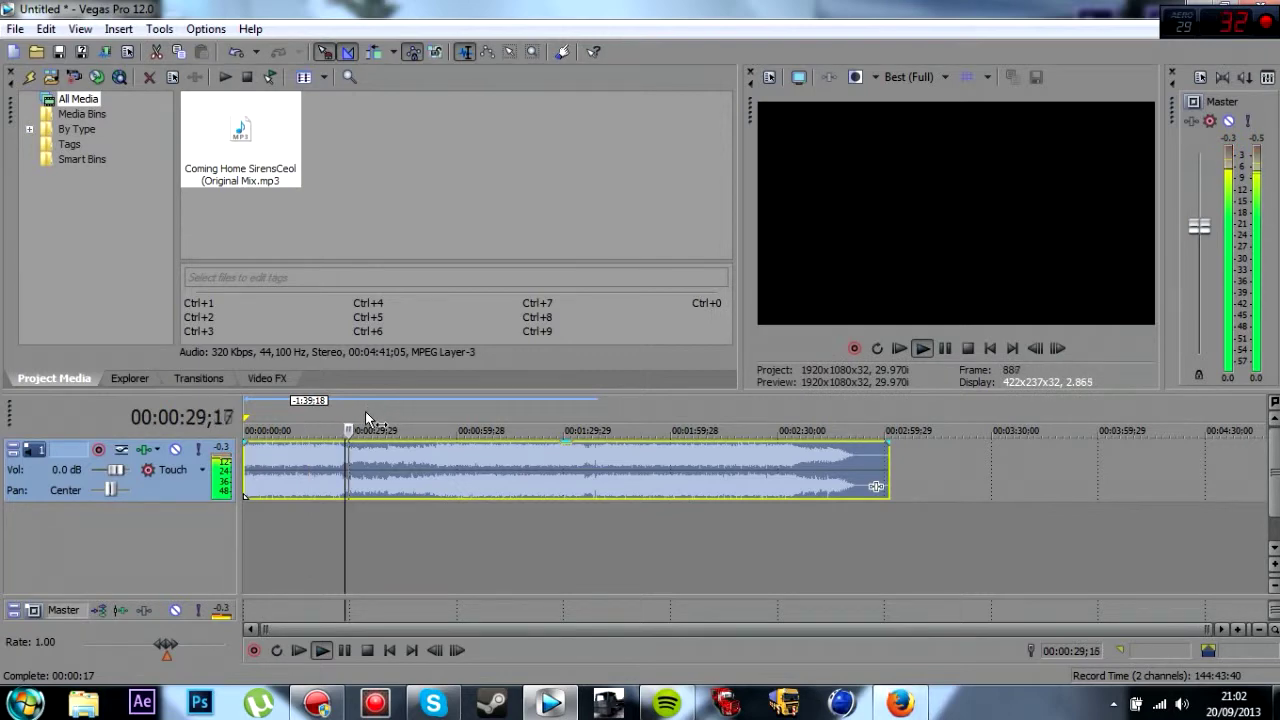
drag(366, 418, 386, 408)
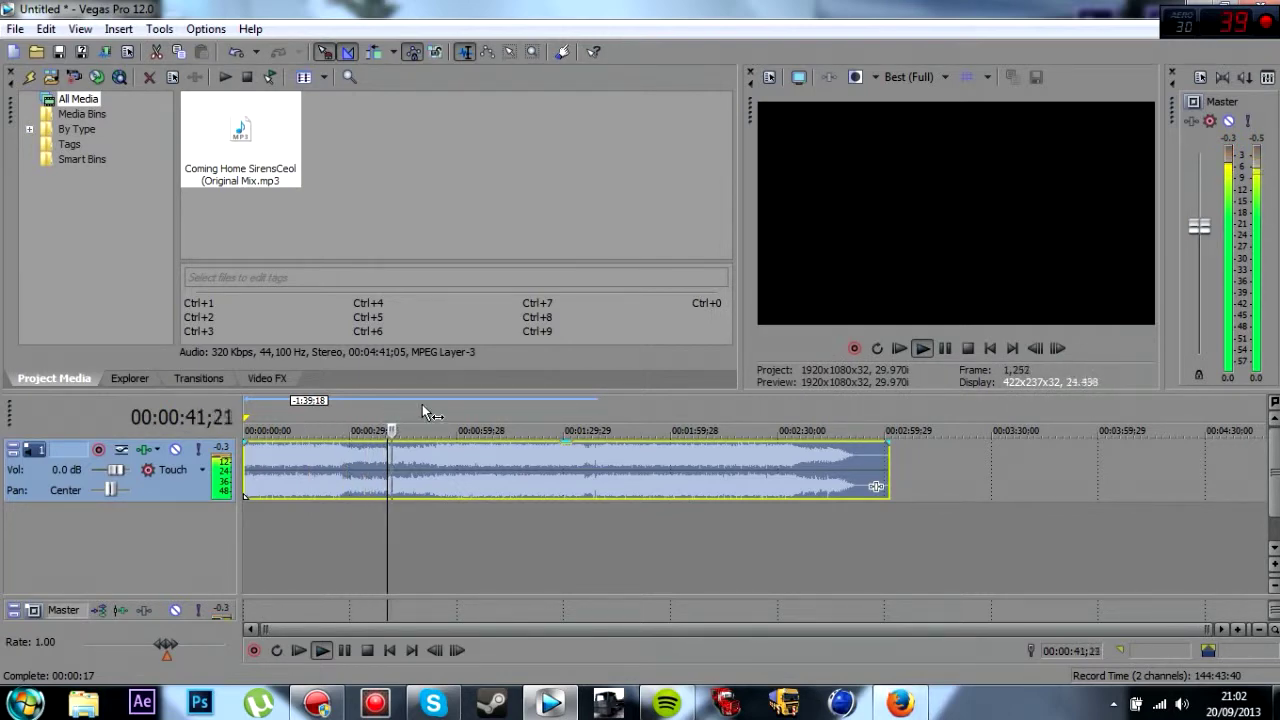
drag(422, 404, 542, 414)
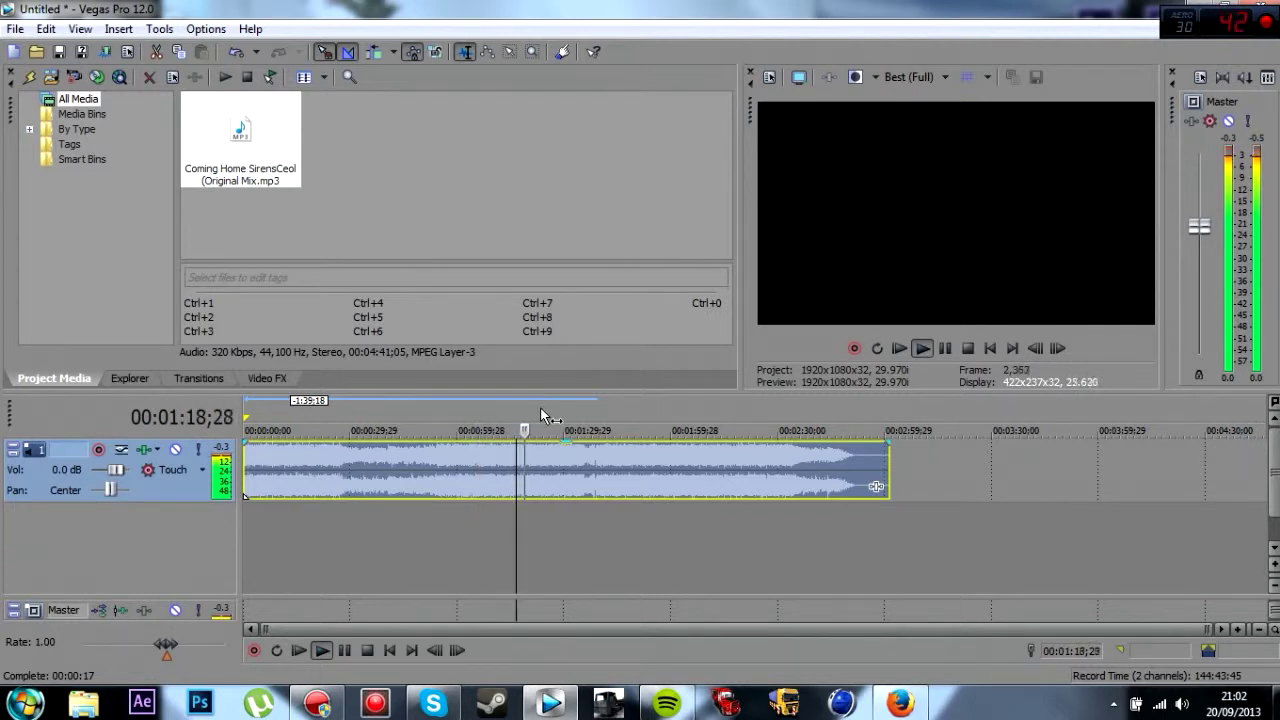
- Split the song at 00:01:12;20, delete the part before the cut and move the remainder to the timeline start
click(501, 462)
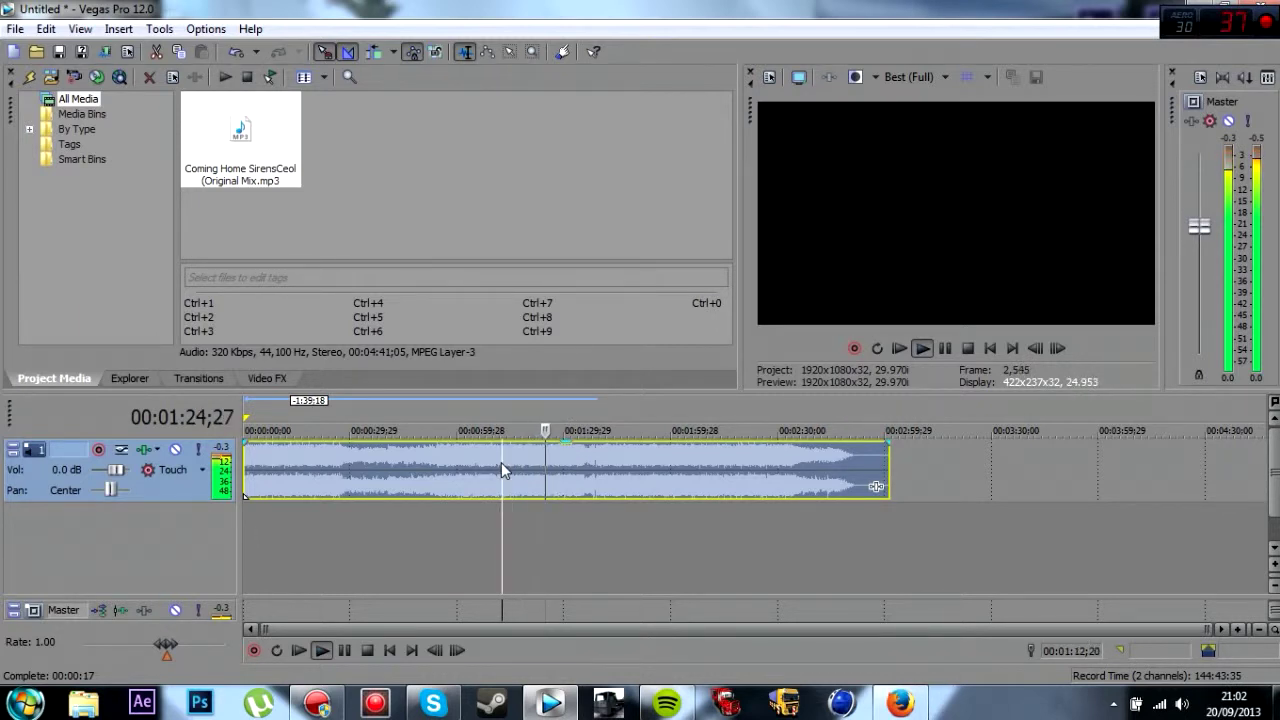
key(s)
click(465, 462)
key(Delete)
drag(530, 480, 323, 473)
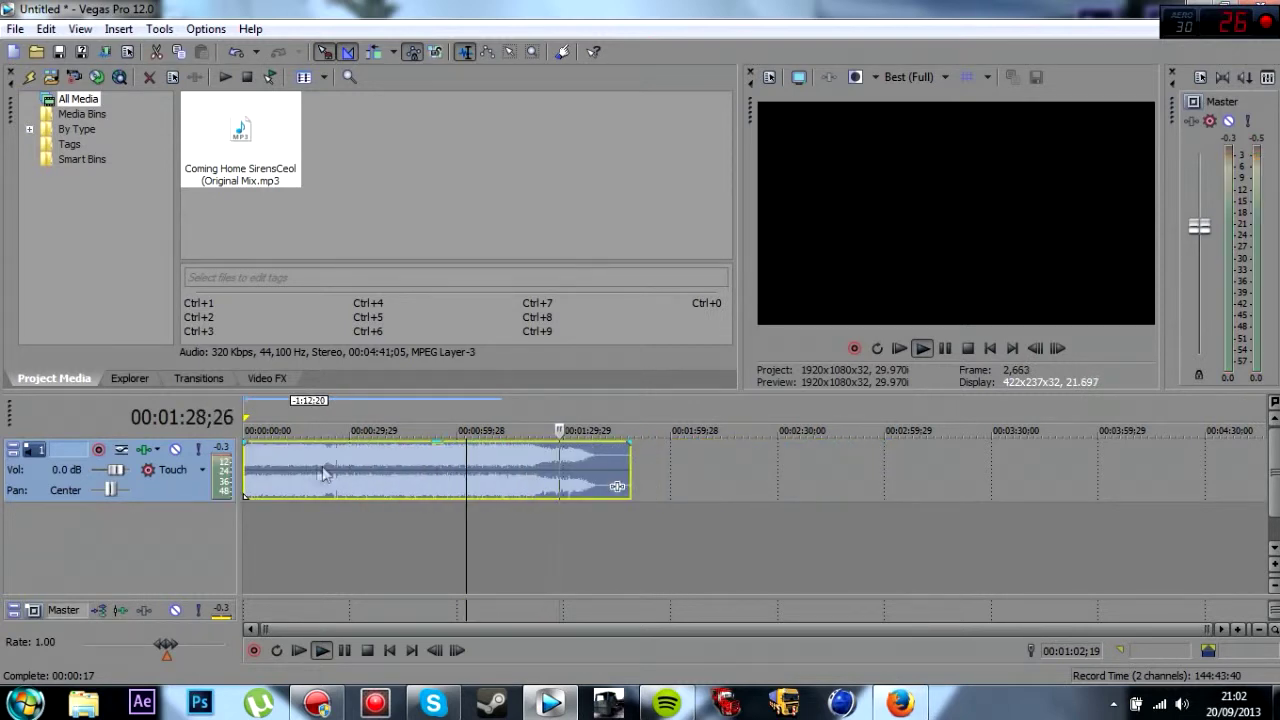
- Listen to the new opening of the song, stop playback and return to the timeline start
key(Home)
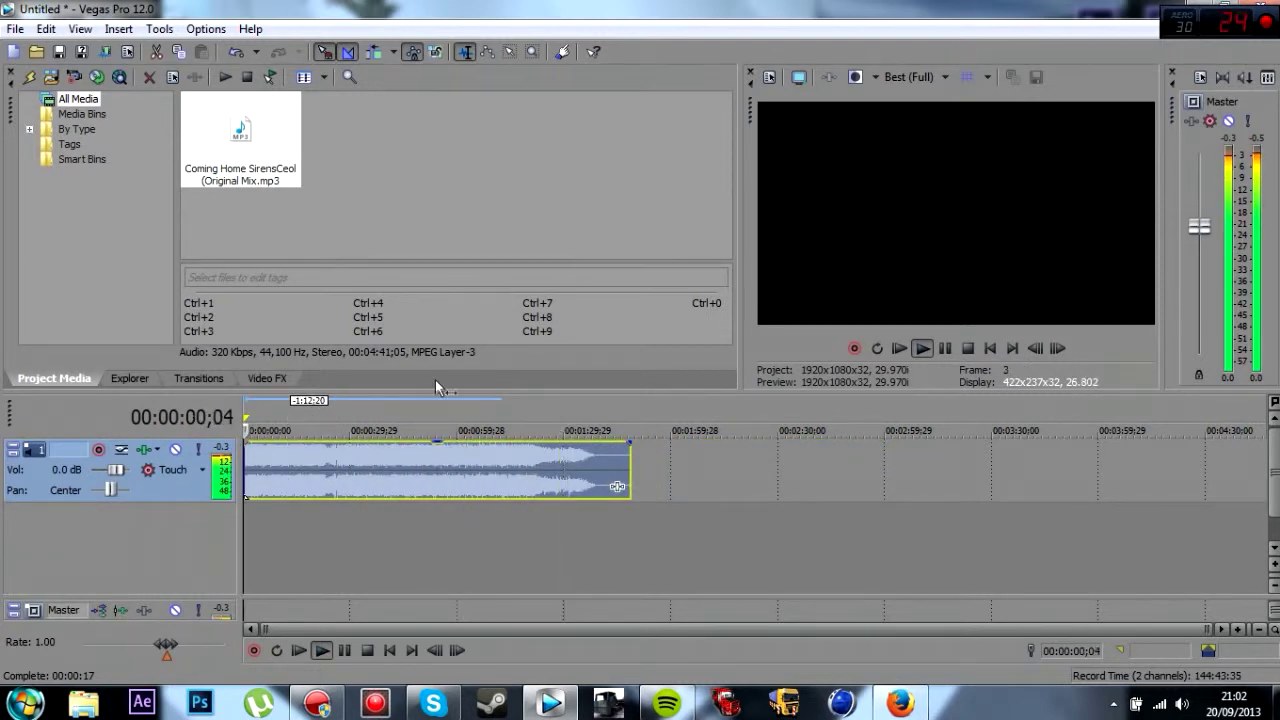
click(945, 348)
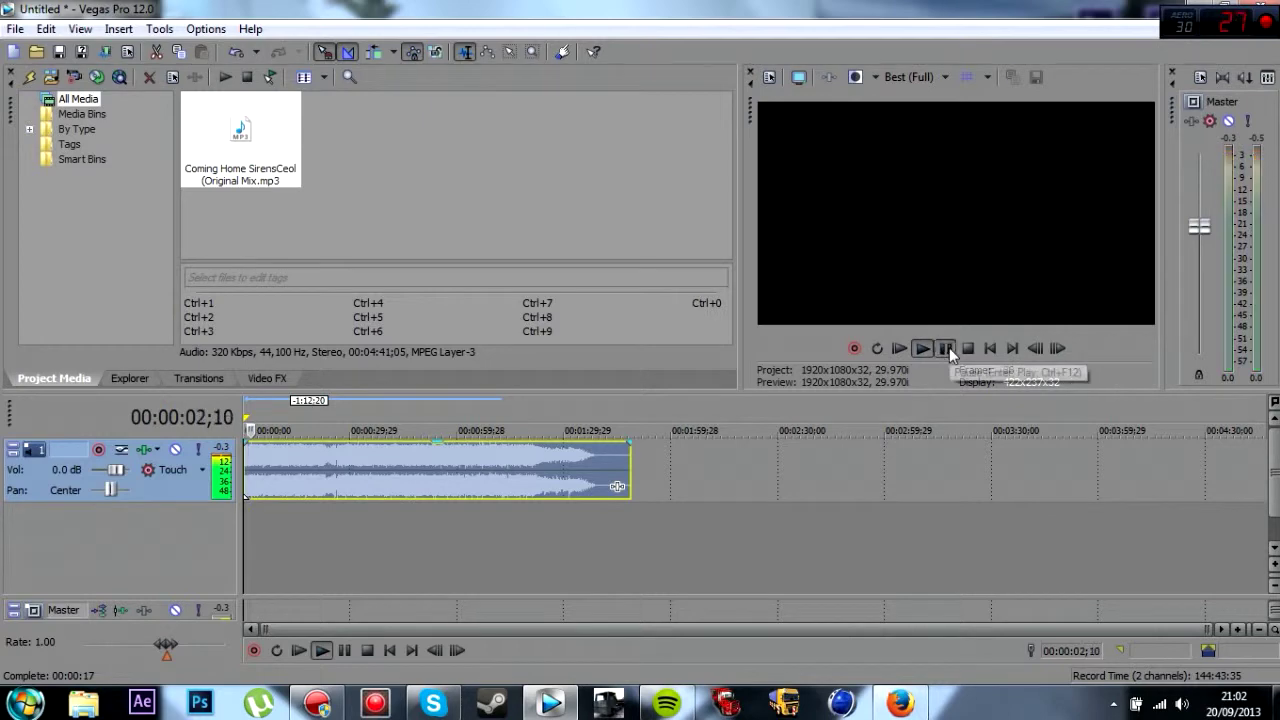
click(990, 348)
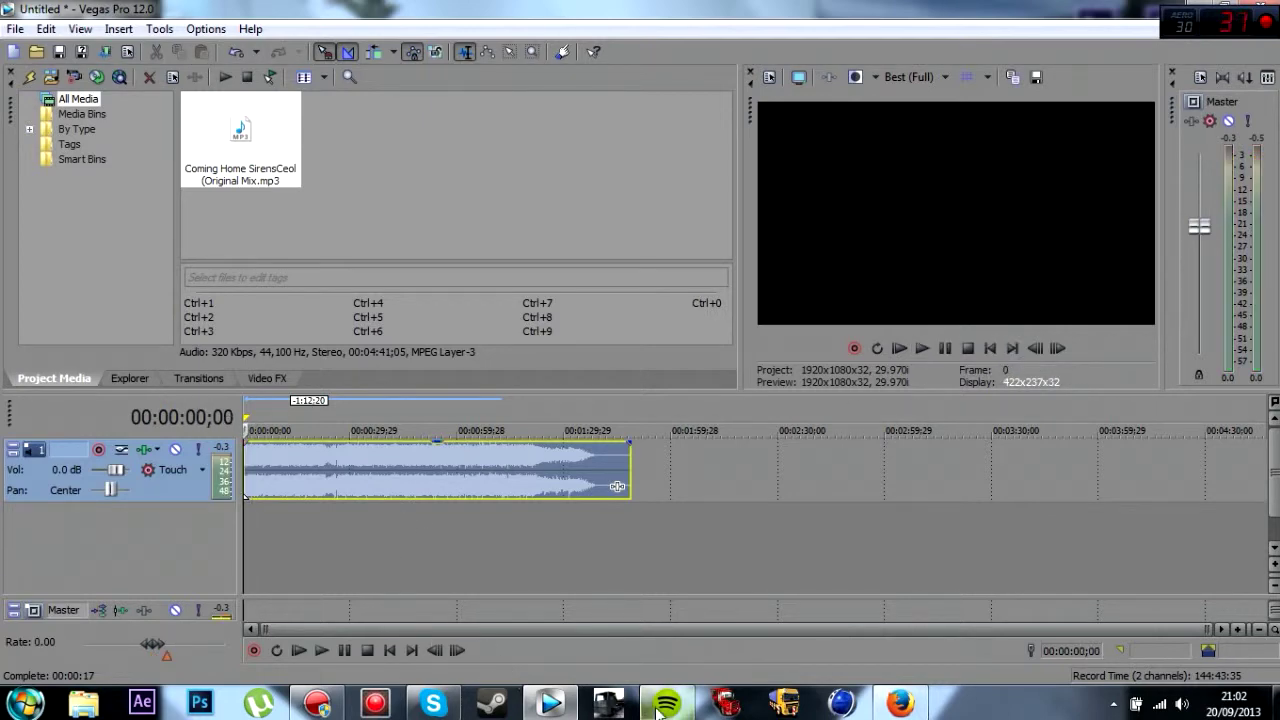
- Import 30-08-2013_00.mov from the Desktop and add it below the song at the timeline start, matching project video settings to the media
click(31, 78)
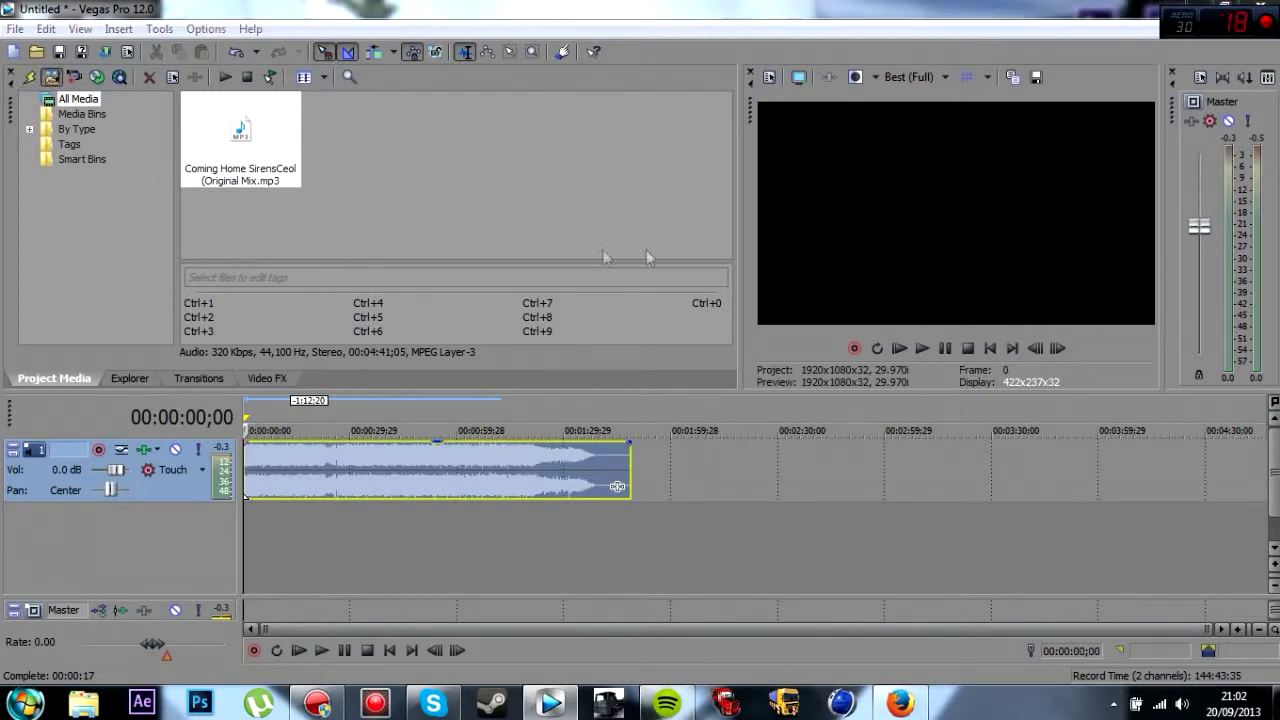
scroll(716, 313, down, 5)
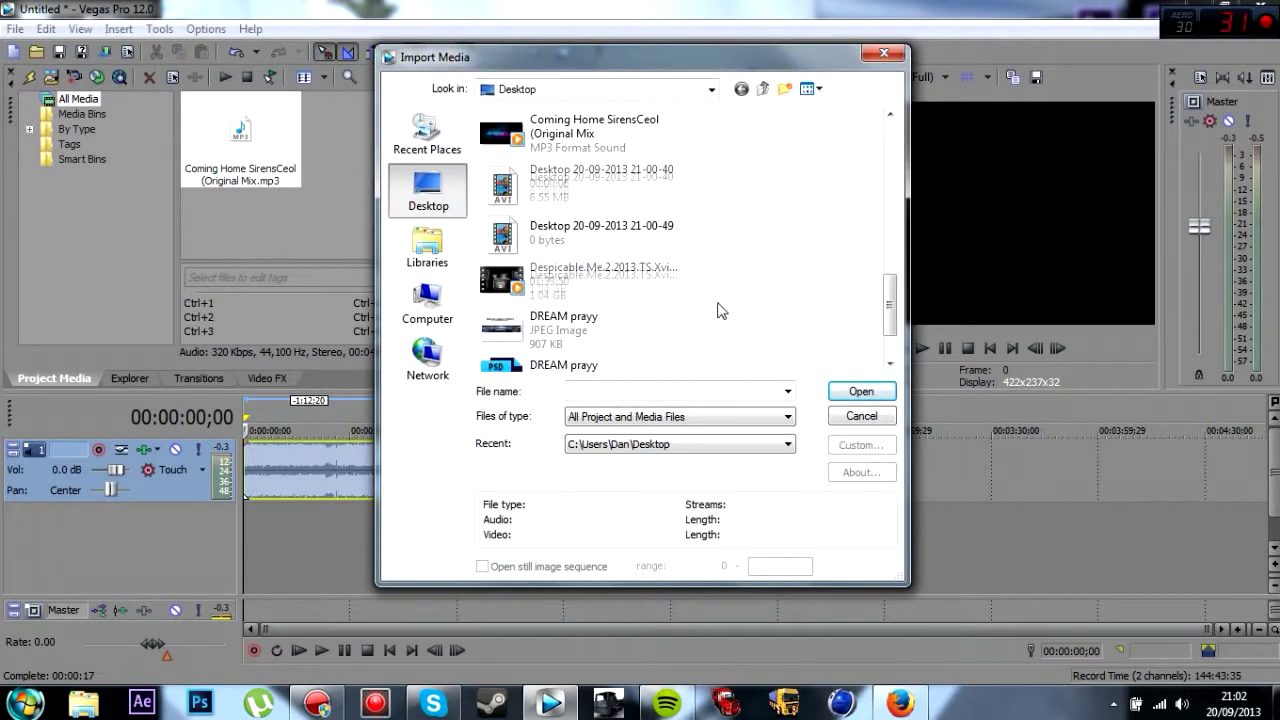
scroll(606, 252, up, 2)
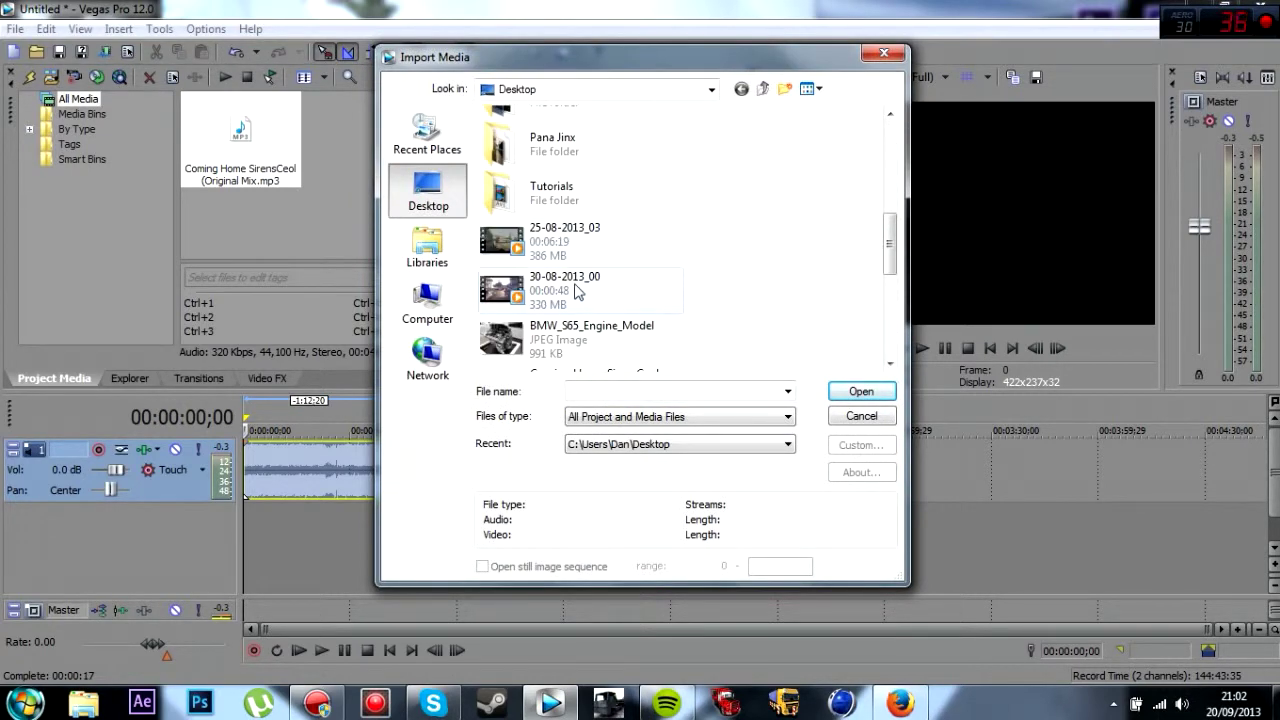
click(860, 391)
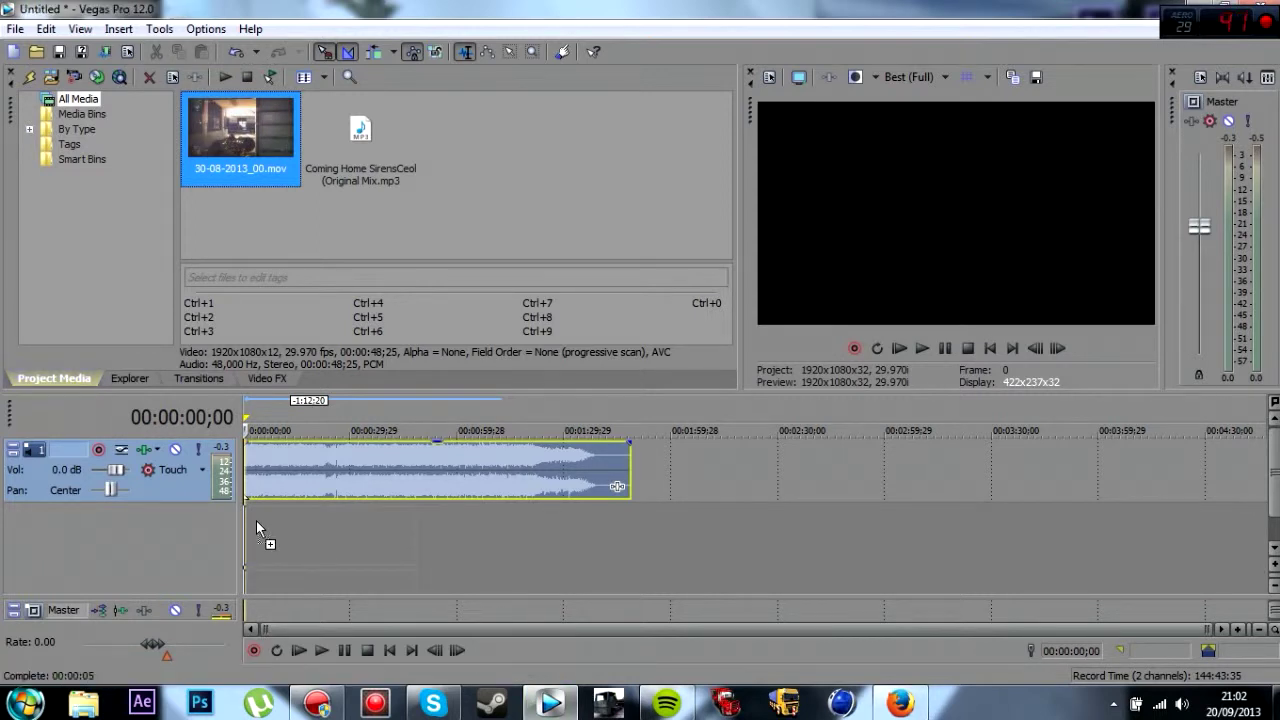
drag(252, 528, 253, 530)
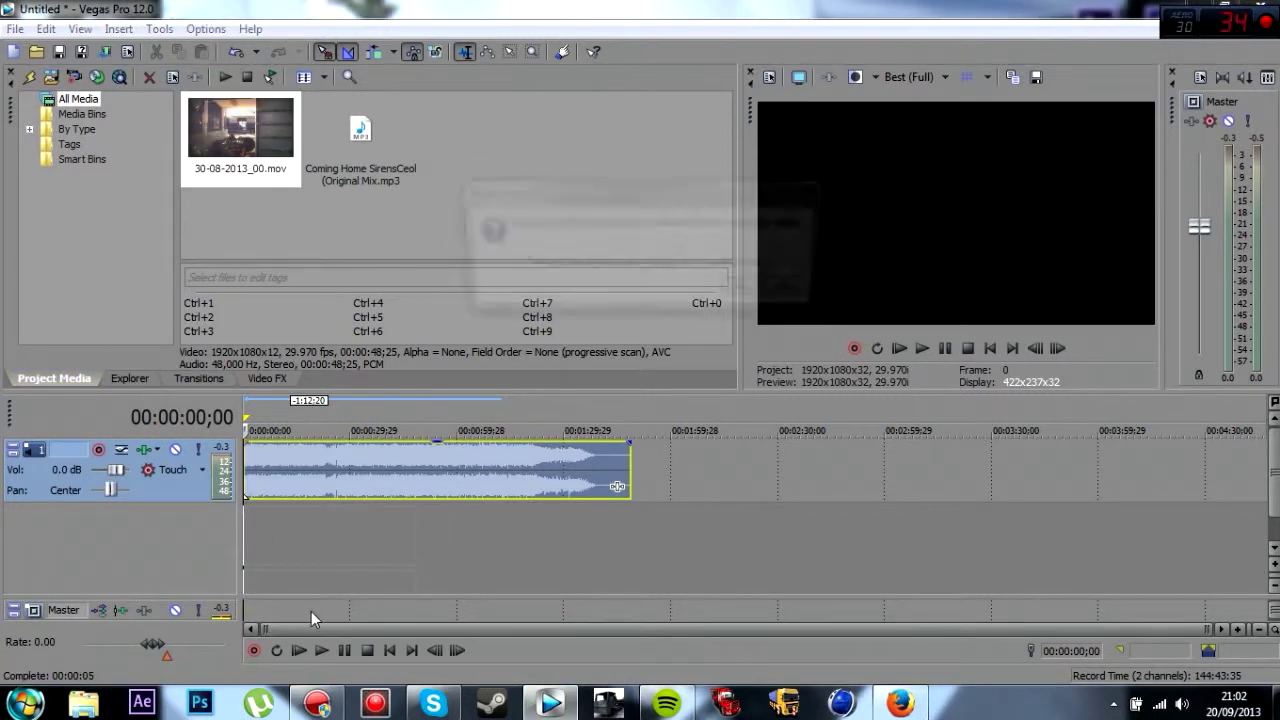
click(737, 286)
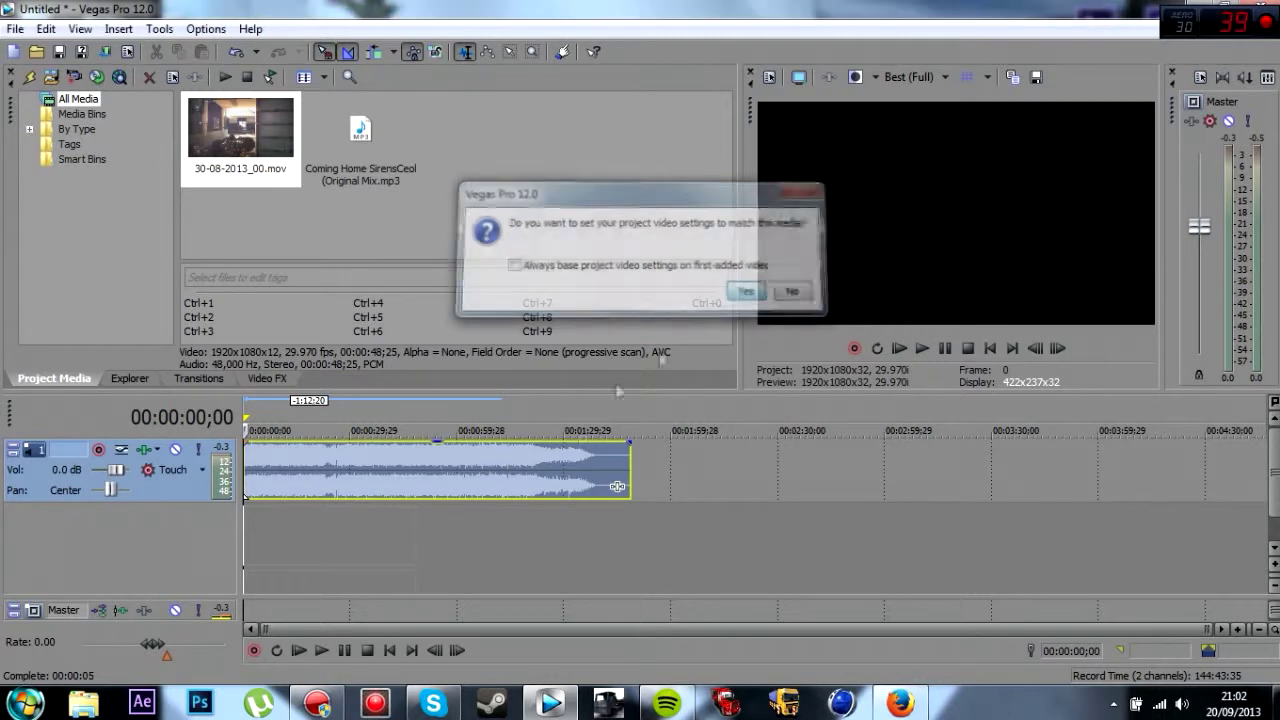
- Delete only the audio event of the 30-08-2013_00 clip, keeping its video on the timeline
click(375, 579)
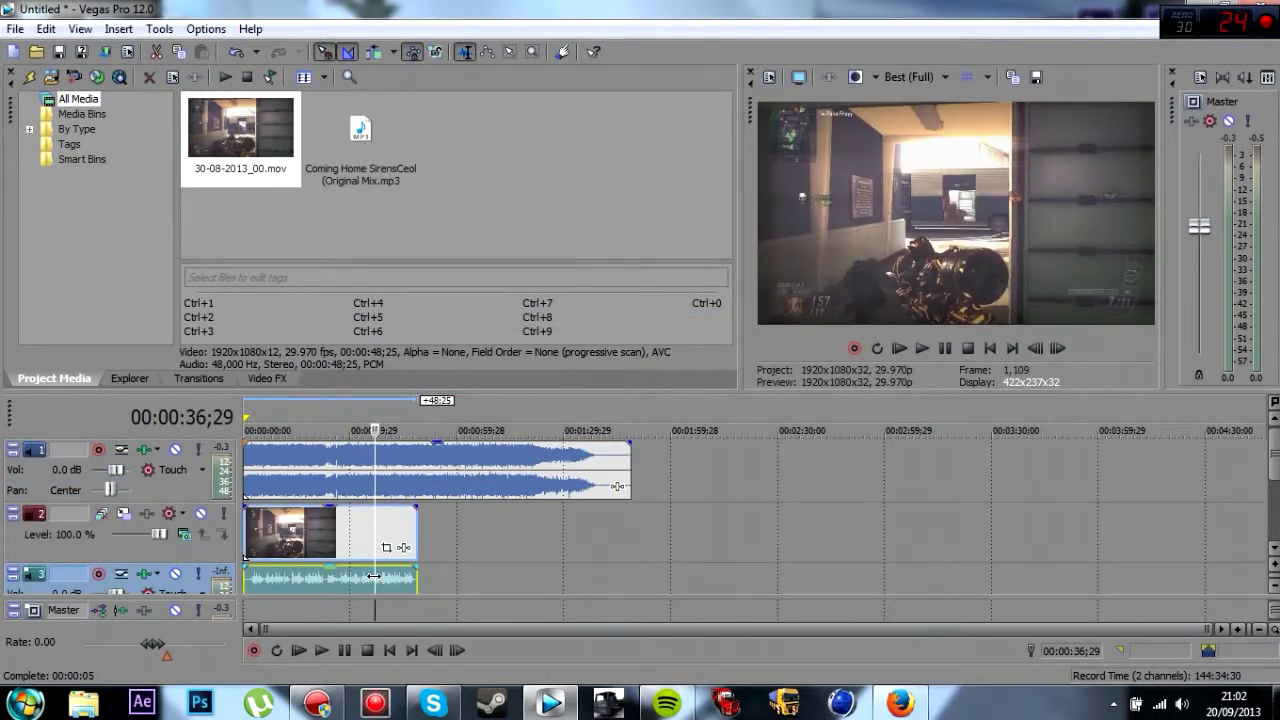
key(Delete)
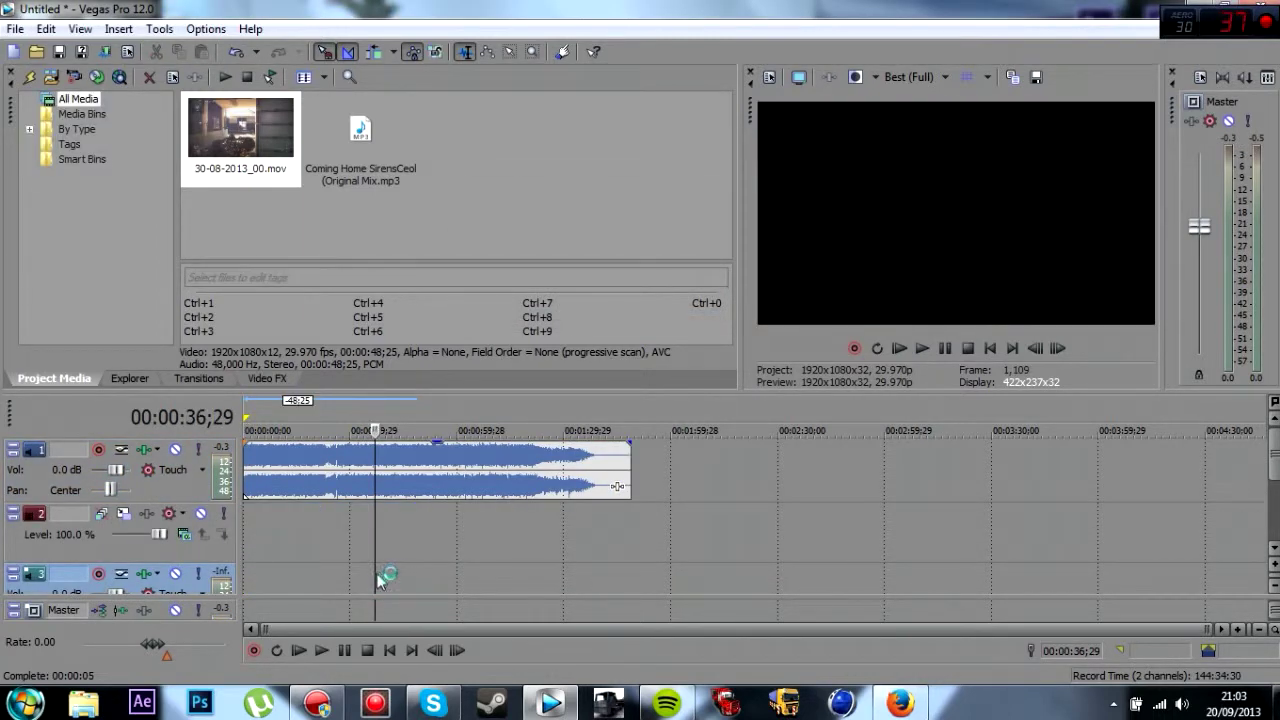
key(ctrl+z)
click(375, 574)
key(Delete)
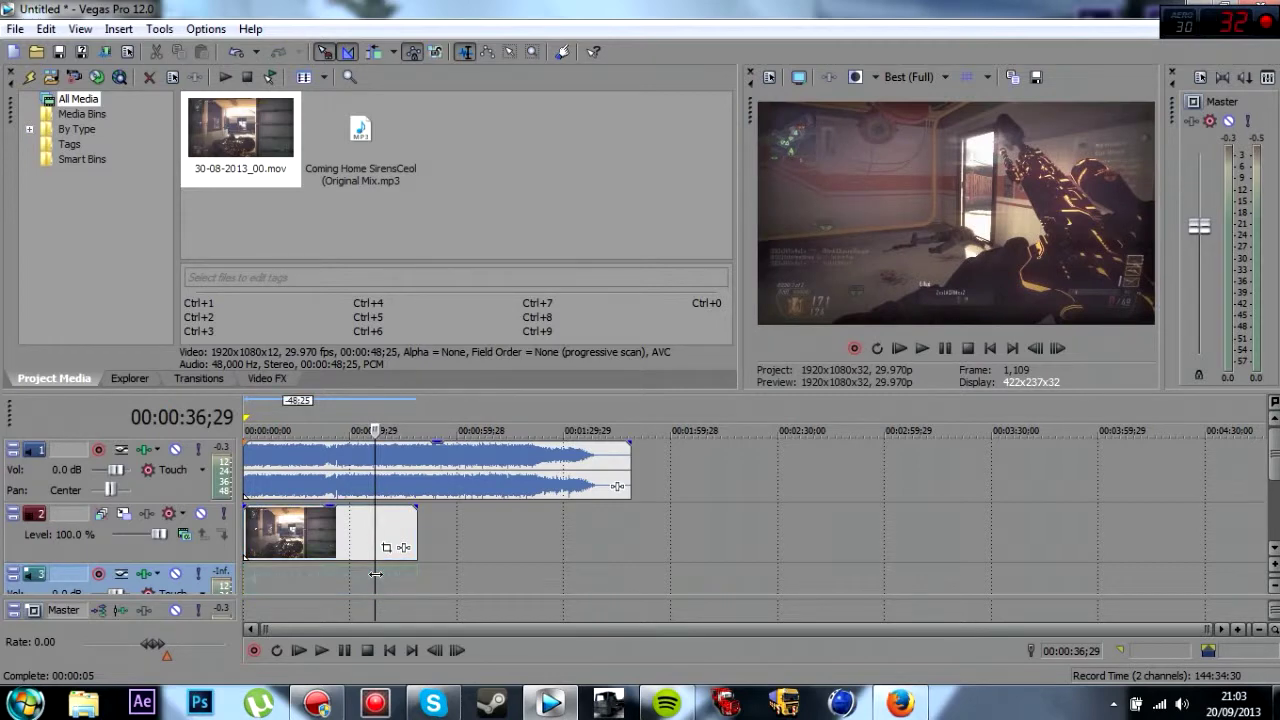
- Select the gameplay video clip and play the project from the timeline start
click(256, 523)
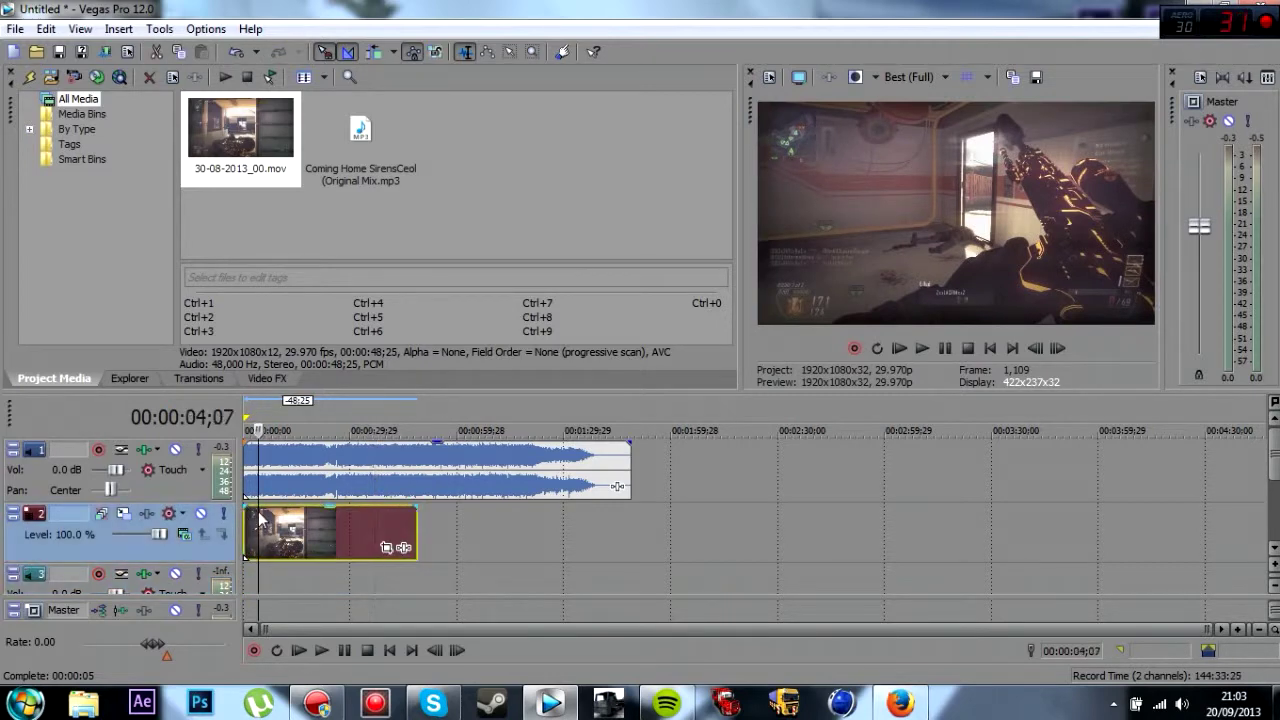
scroll(238, 530, up, 5)
scroll(310, 545, down, 5)
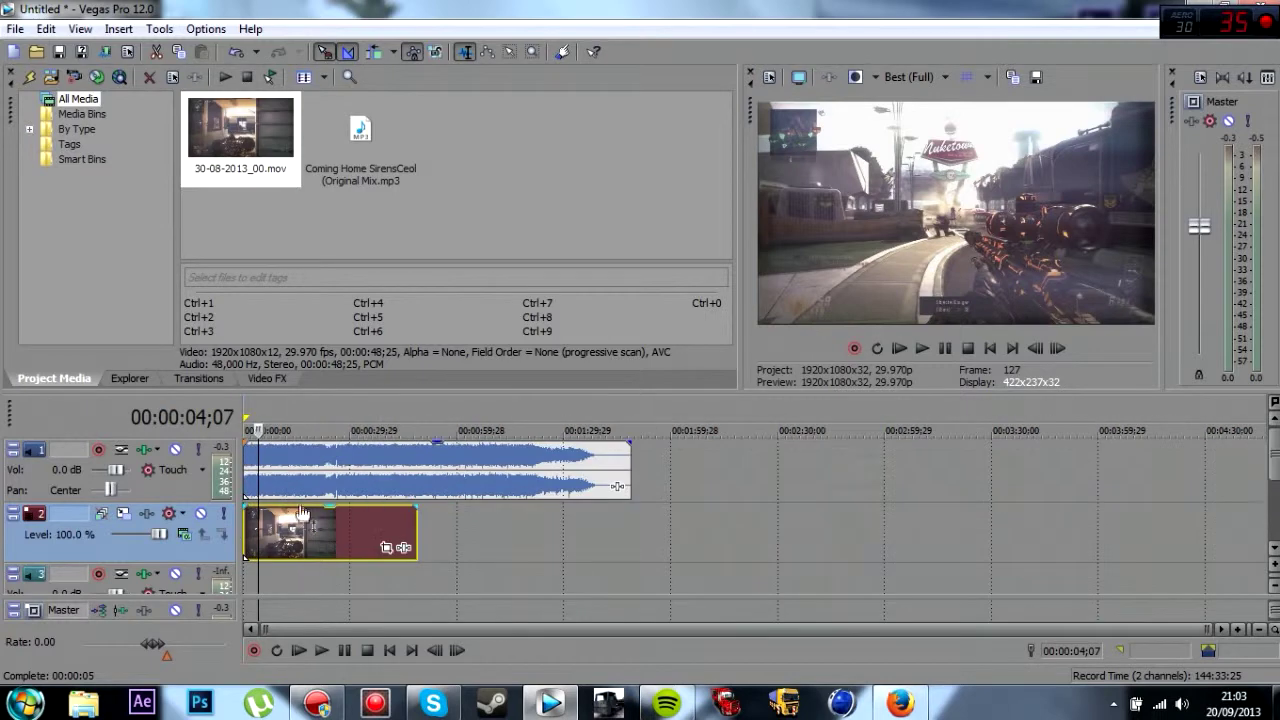
click(250, 415)
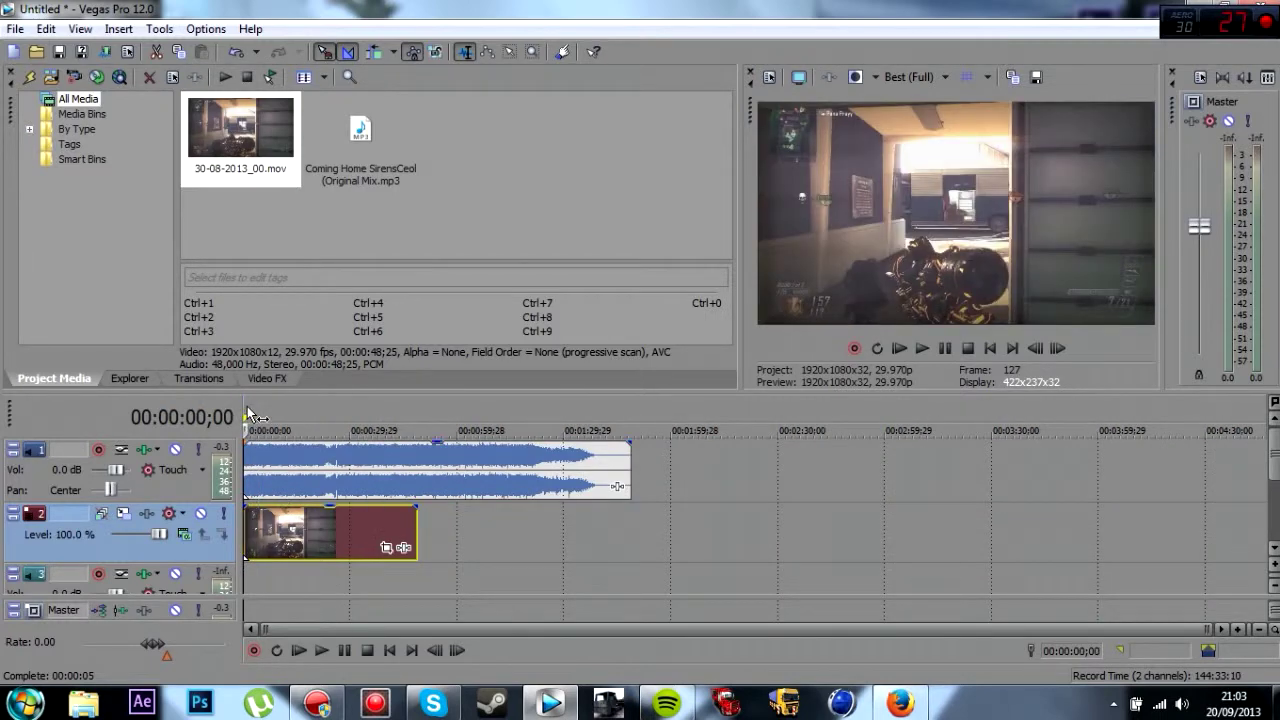
key(space)
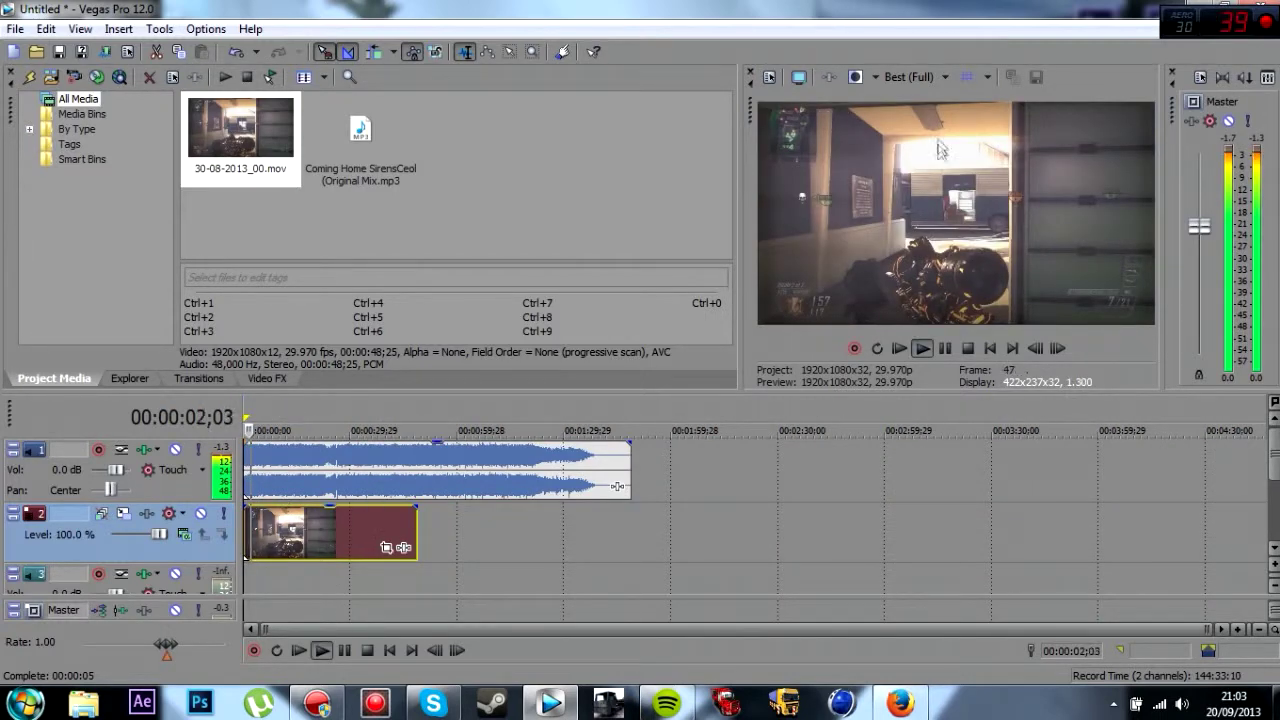
- Set the video preview quality to Draft (Quarter) during playback
click(917, 78)
mouse_move(940, 104)
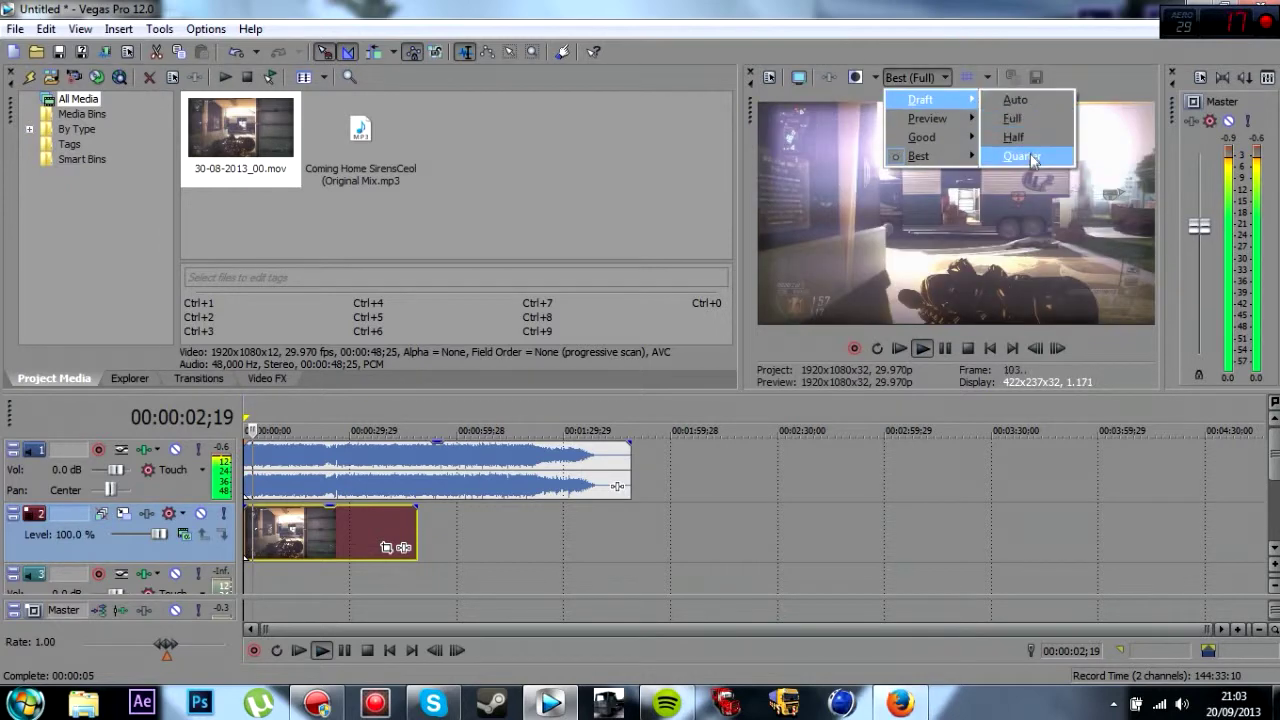
click(1031, 157)
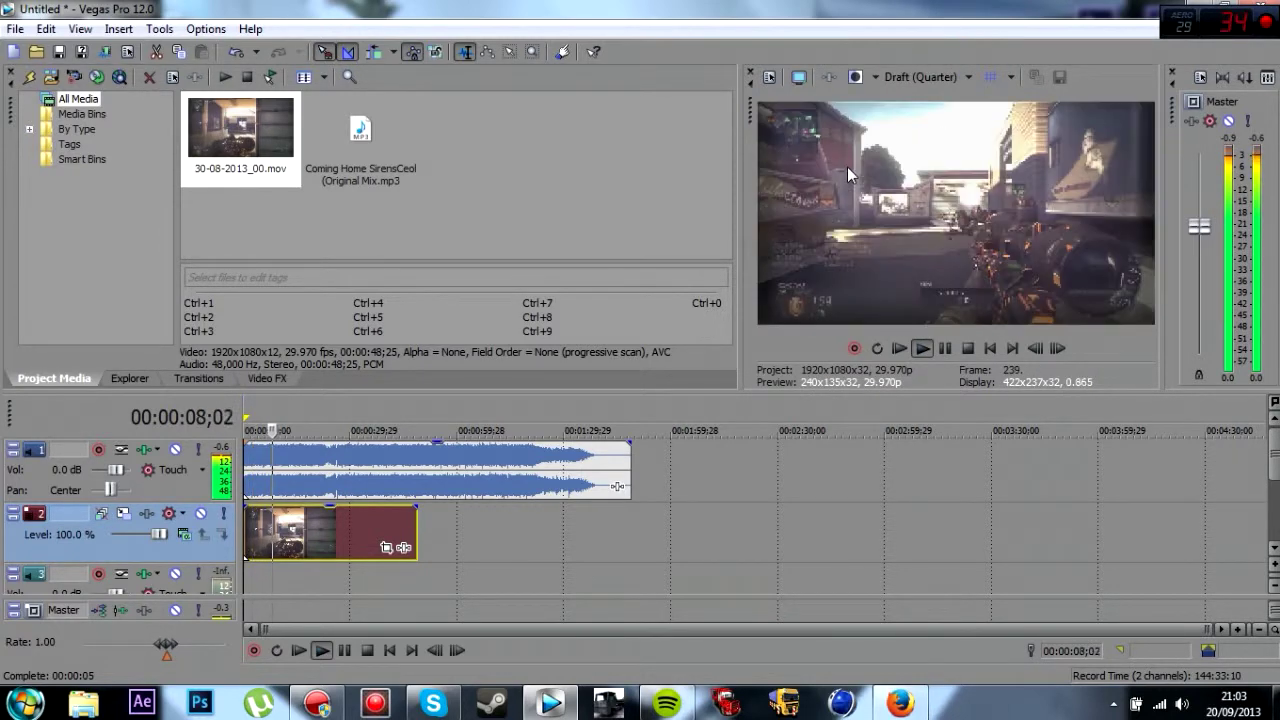
- Play the project from the start and drop markers on the song's beats through about the first 22 seconds
key(space)
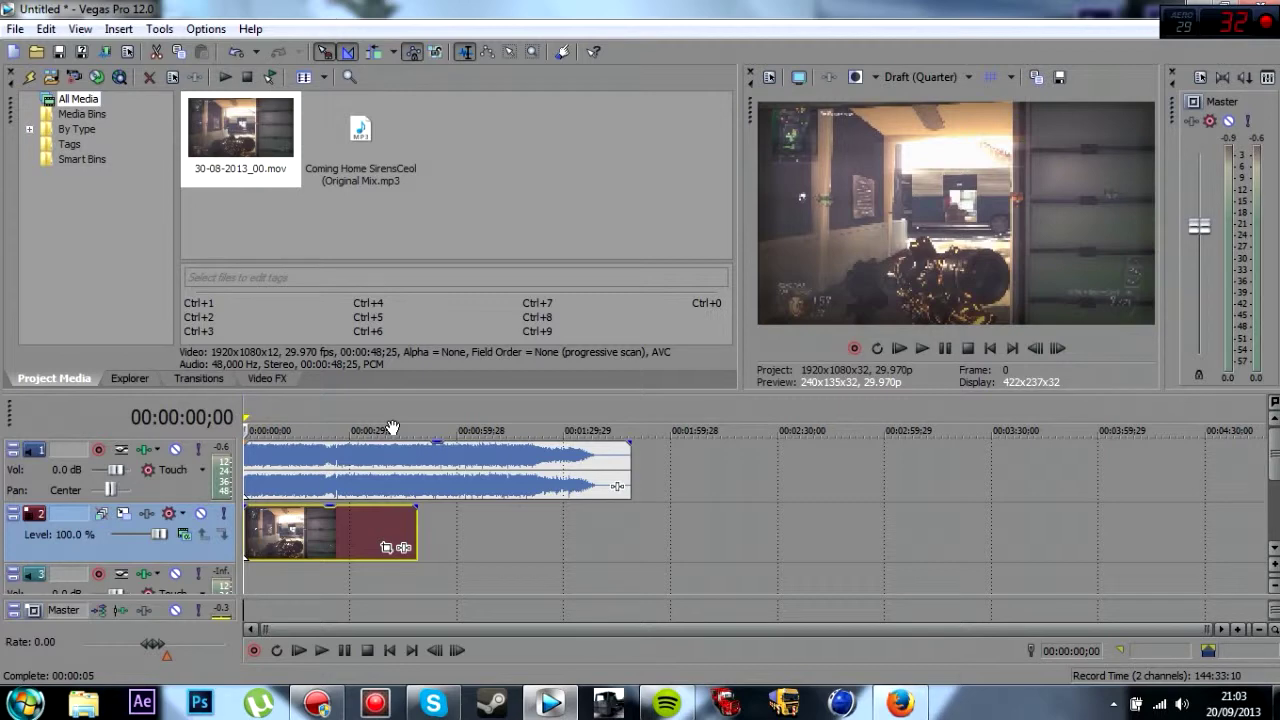
click(250, 490)
click(250, 545)
key(space)
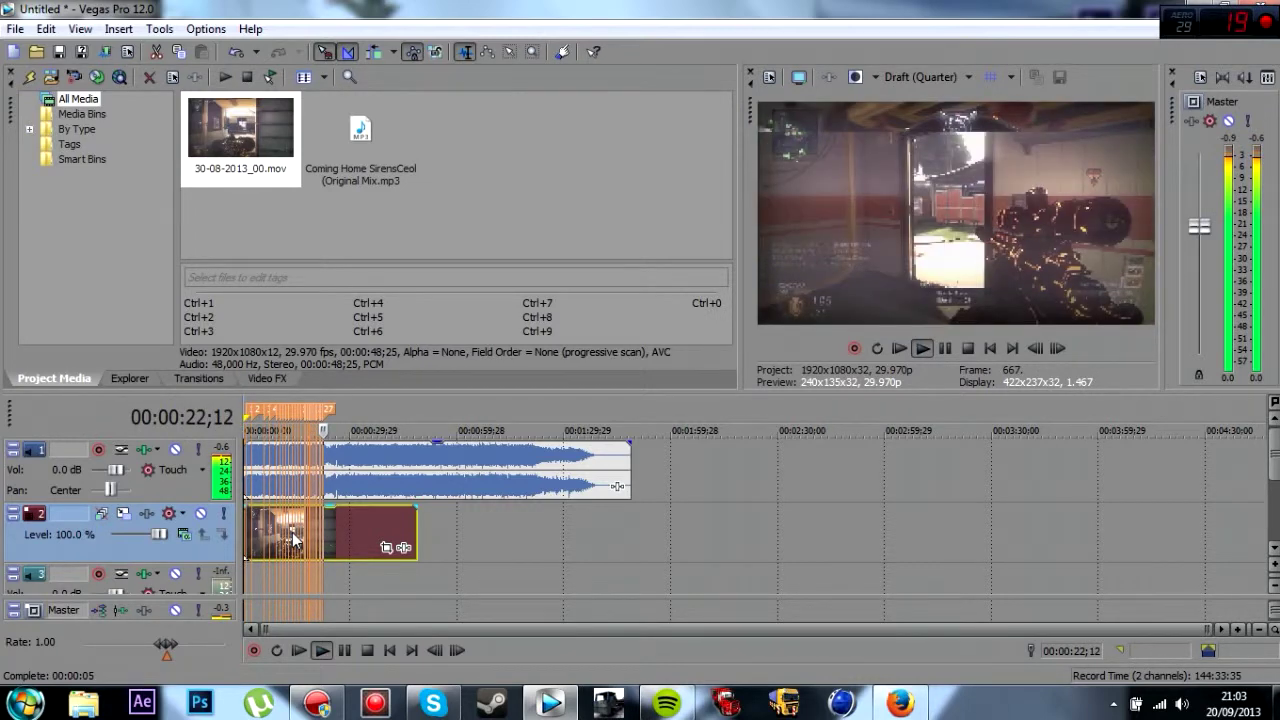
key(space)
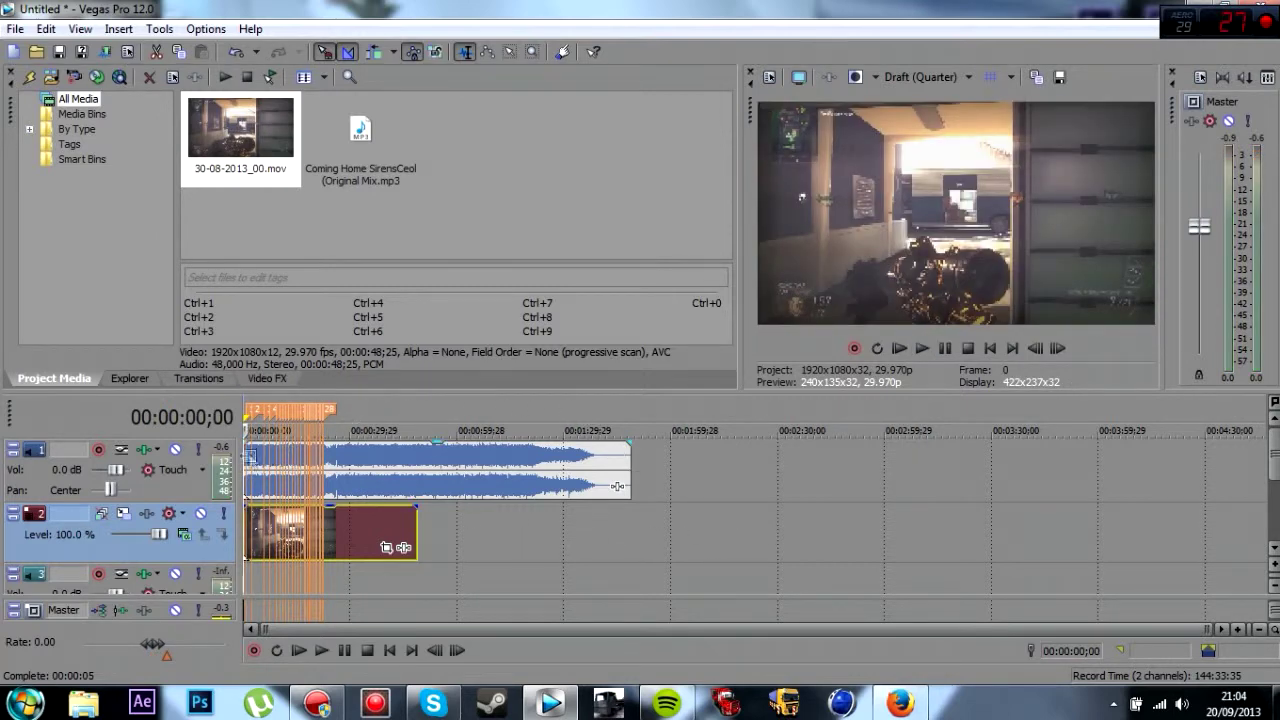
- Split the gameplay video clip at marker 1, at 00:00:00;23
click(257, 547)
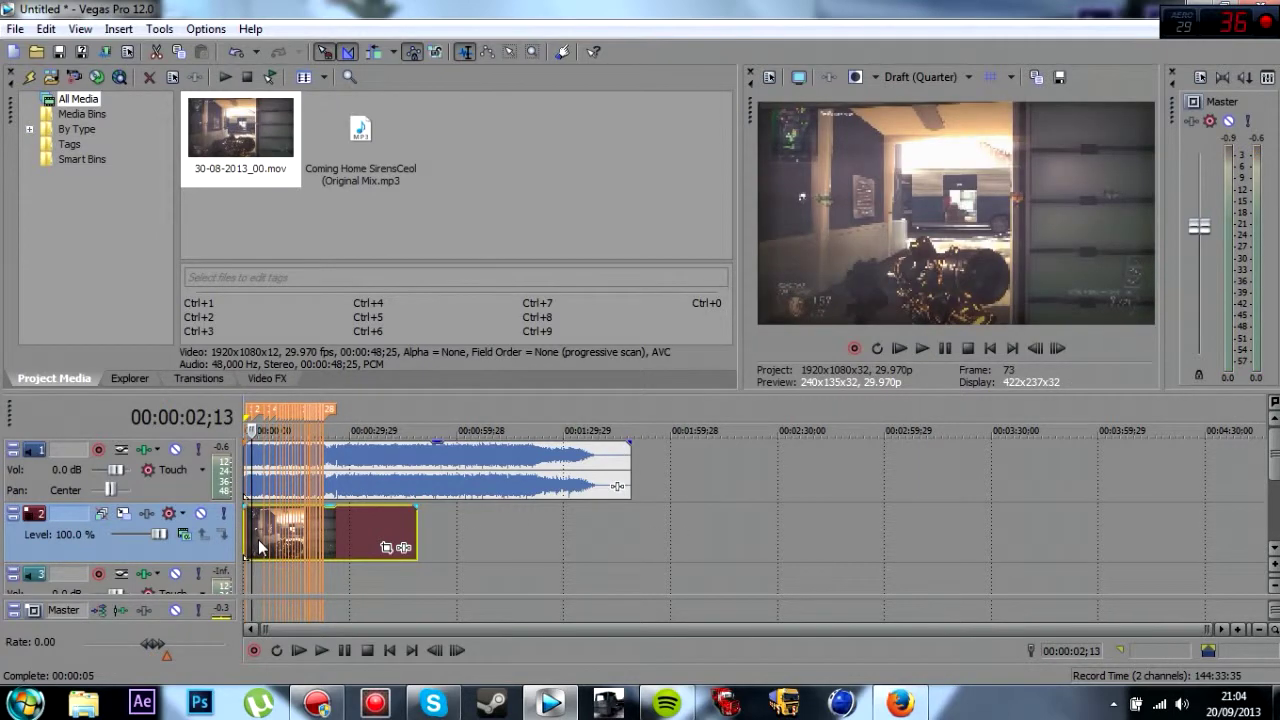
scroll(258, 539, up, 5)
click(264, 536)
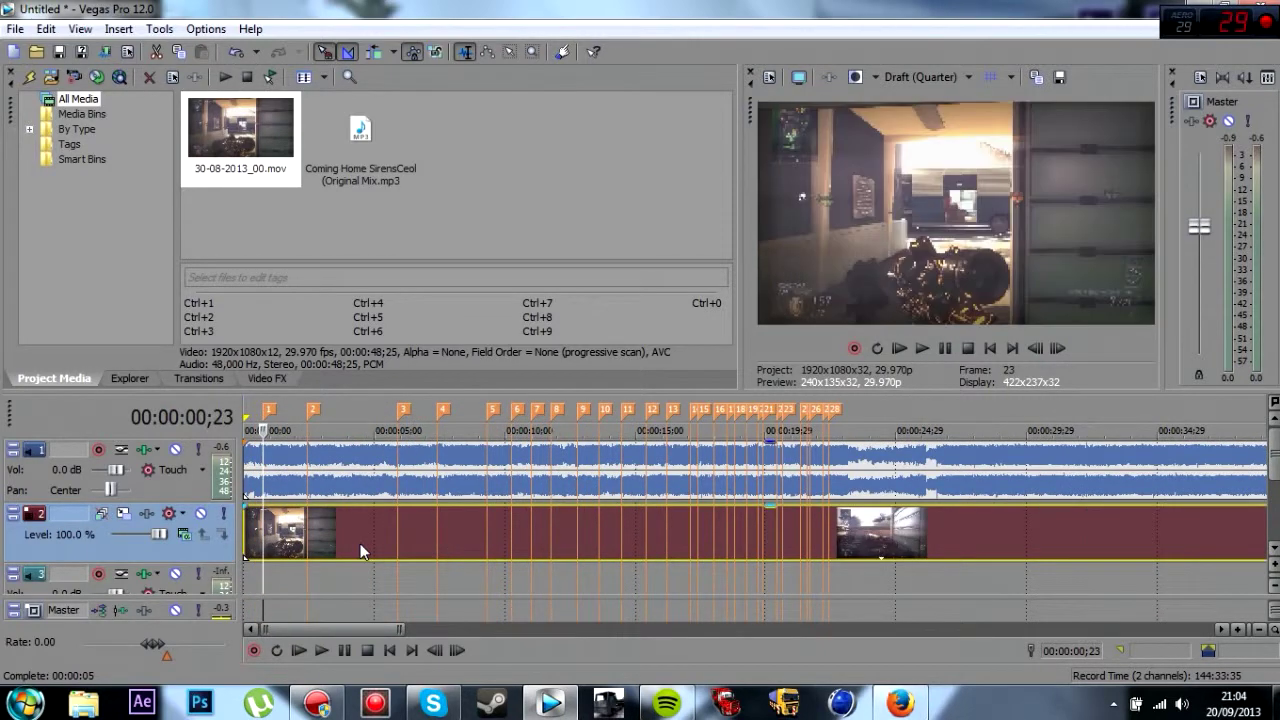
key(space)
key(space)
key(s)
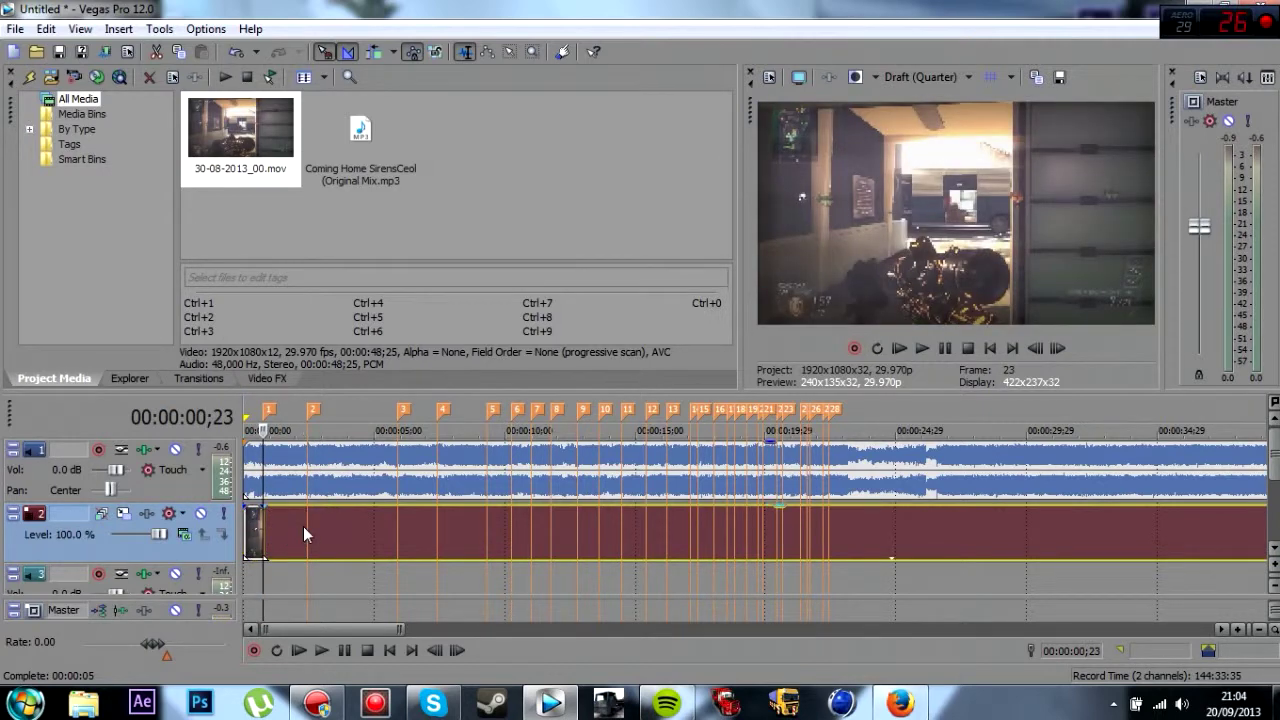
- Split the gameplay video clip at markers 2, 3, 4, 5 and 6
click(303, 526)
click(392, 526)
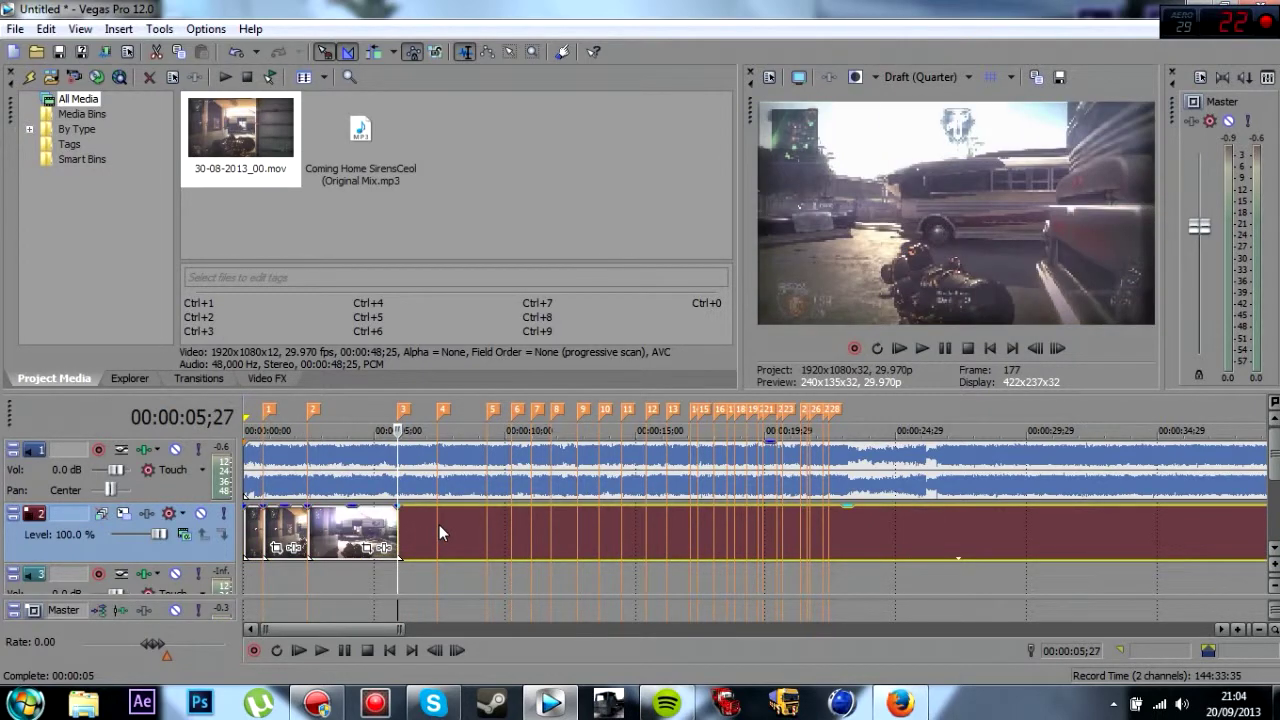
click(439, 525)
click(488, 538)
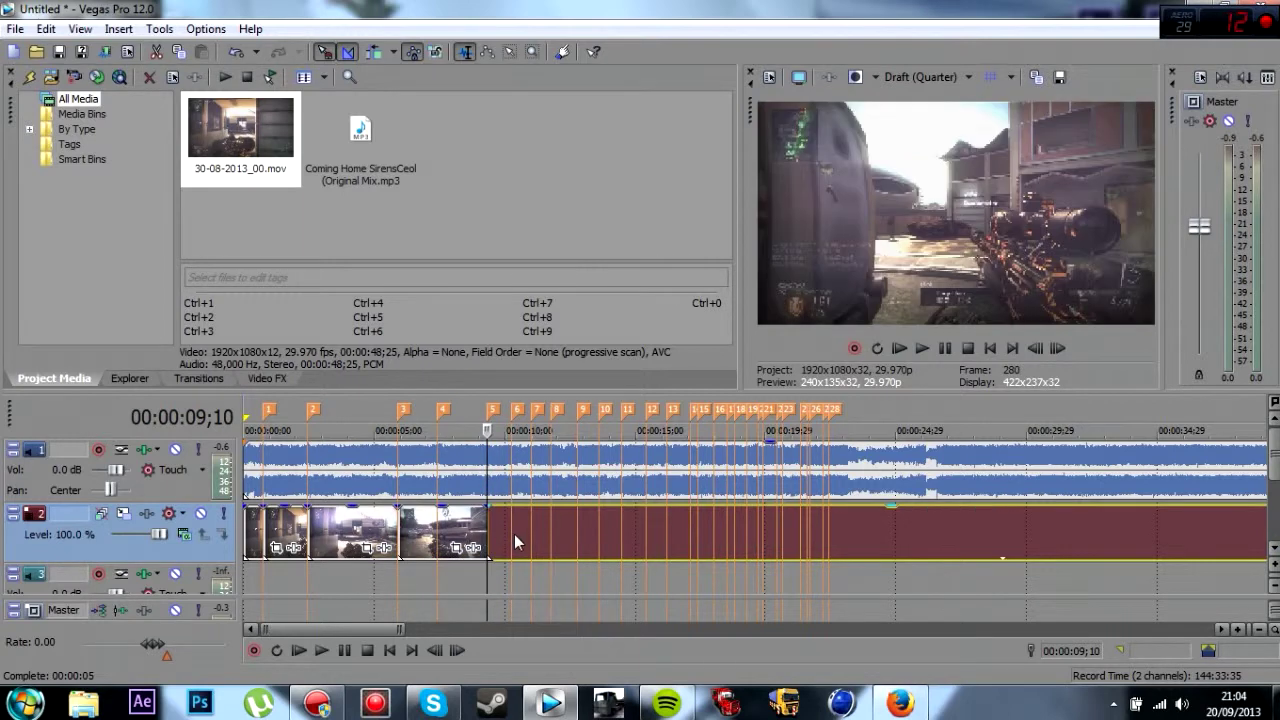
click(512, 540)
click(437, 540)
key(s)
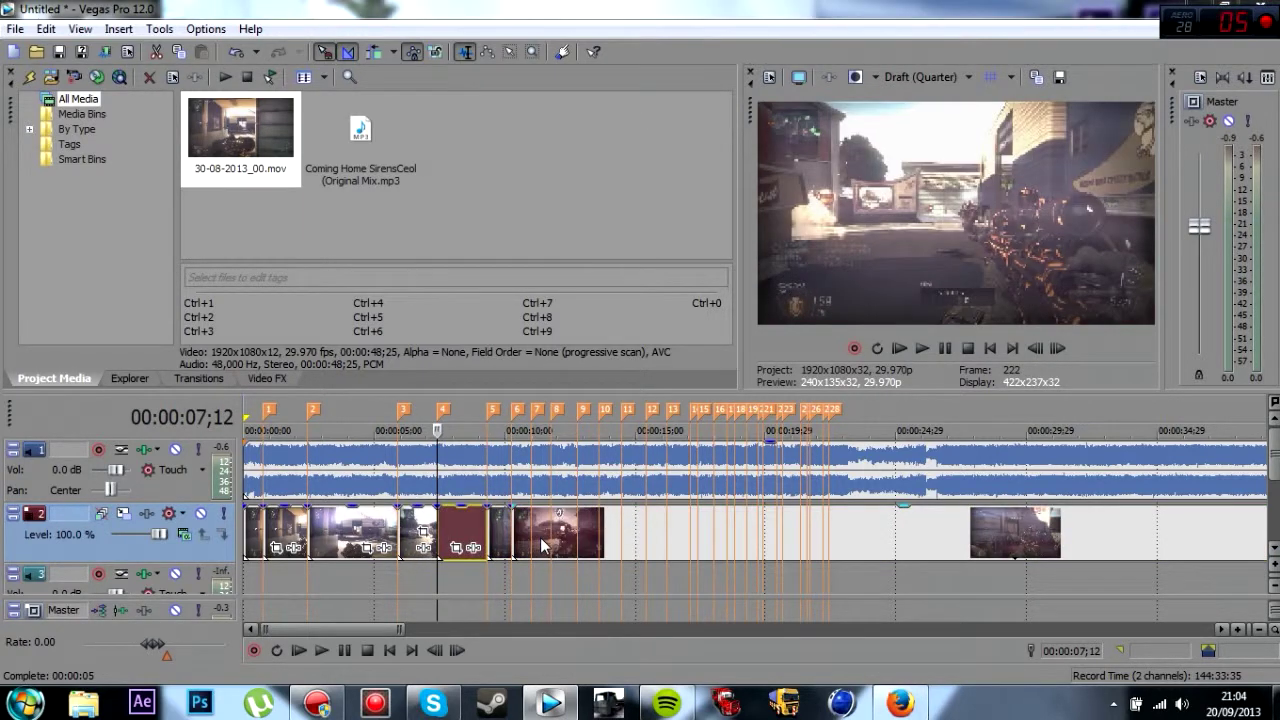
- Split the remaining gameplay video at each marker from 7 through 13
click(531, 538)
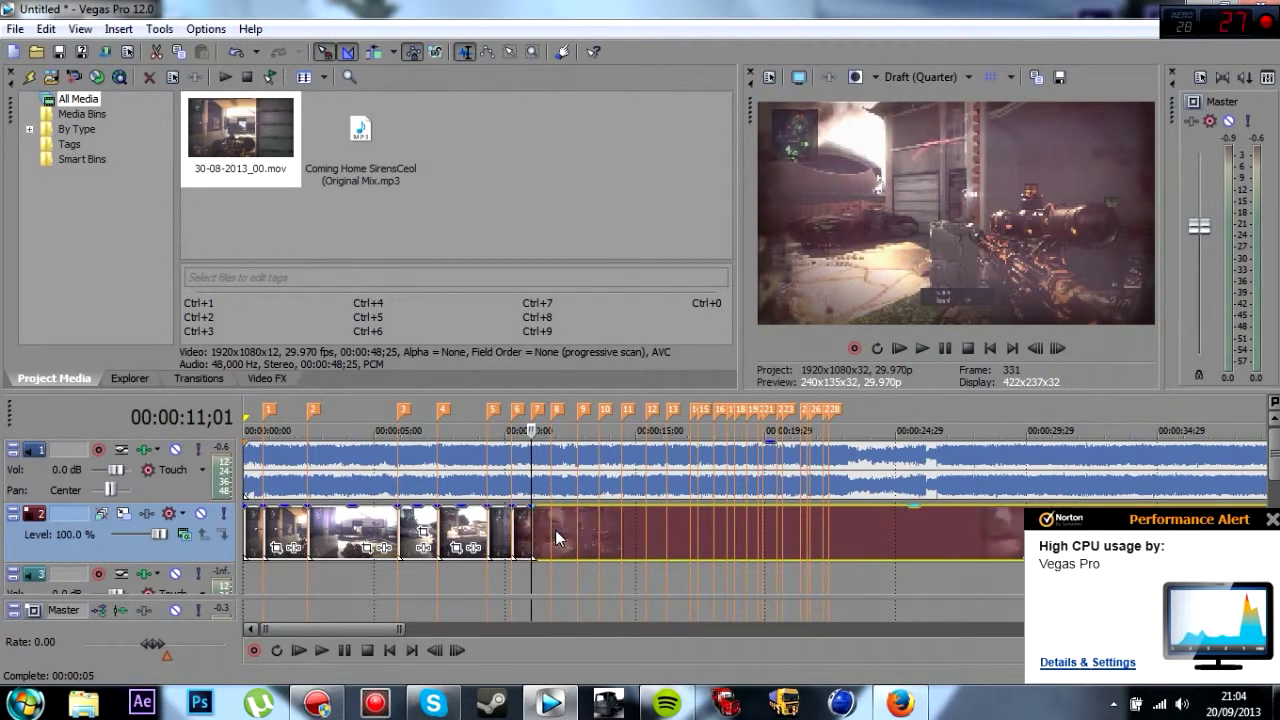
click(551, 538)
key(s)
click(588, 530)
click(584, 535)
click(588, 548)
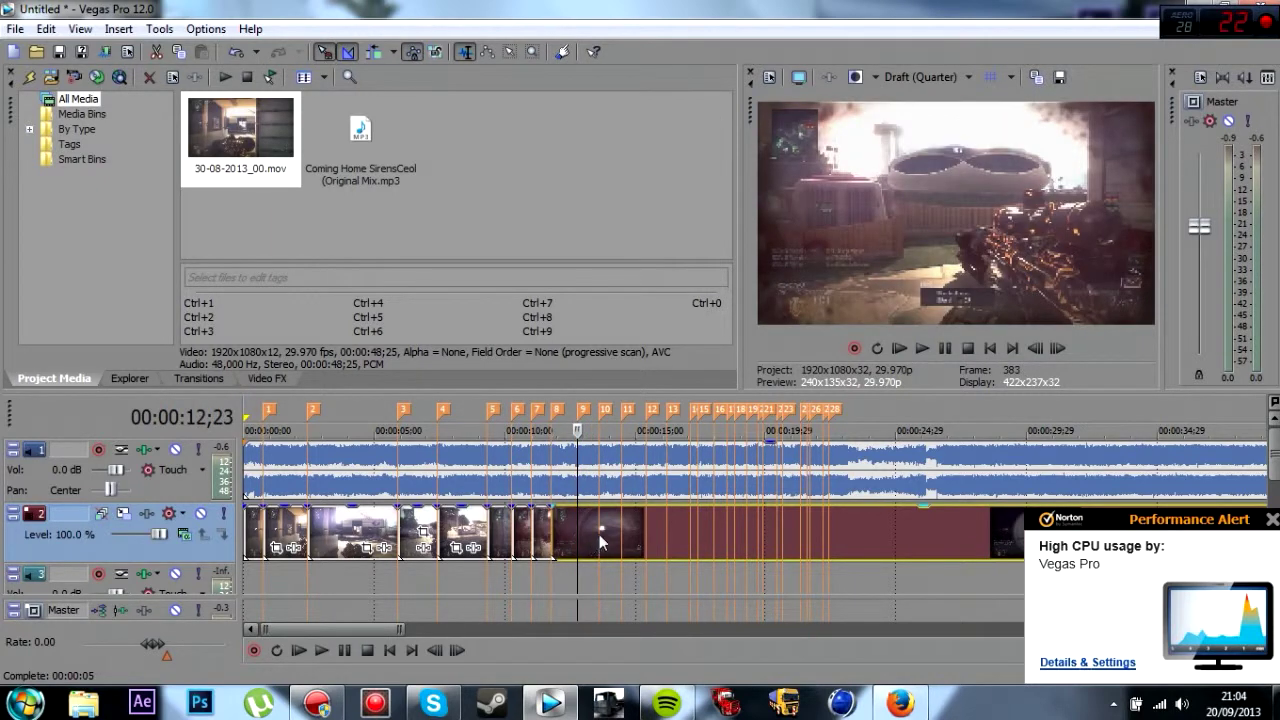
click(600, 533)
click(623, 532)
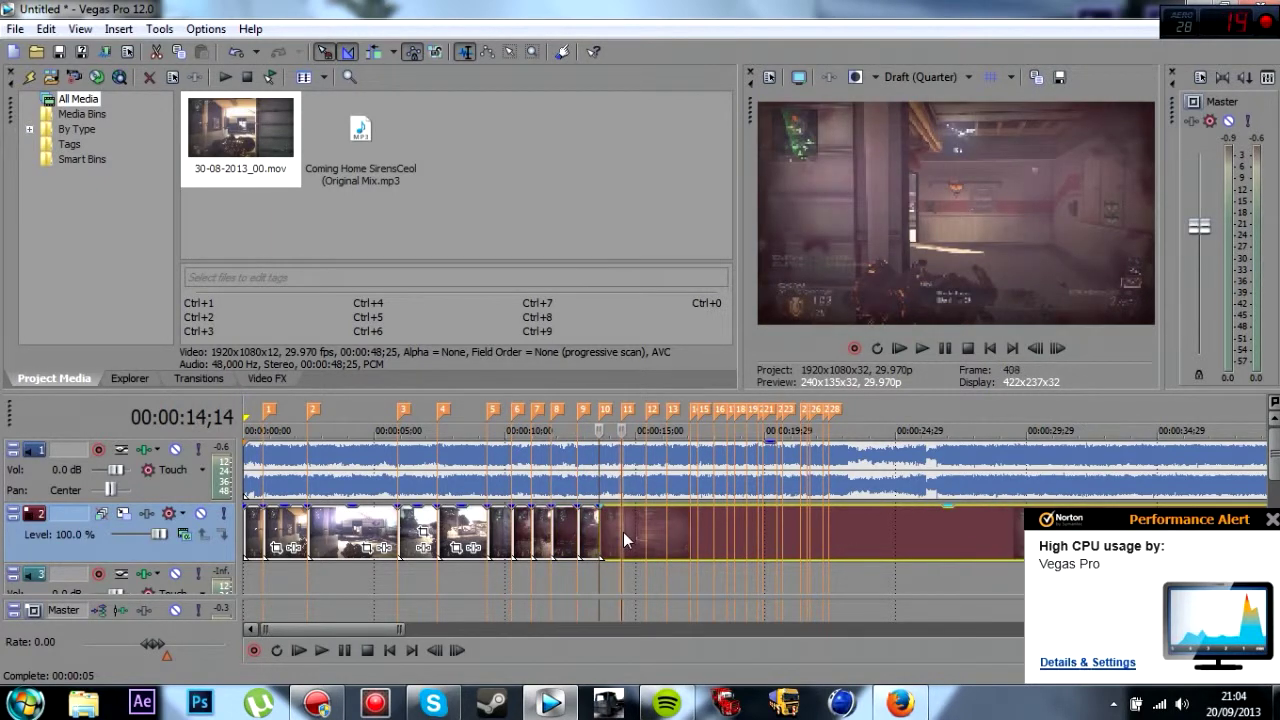
click(650, 528)
click(667, 532)
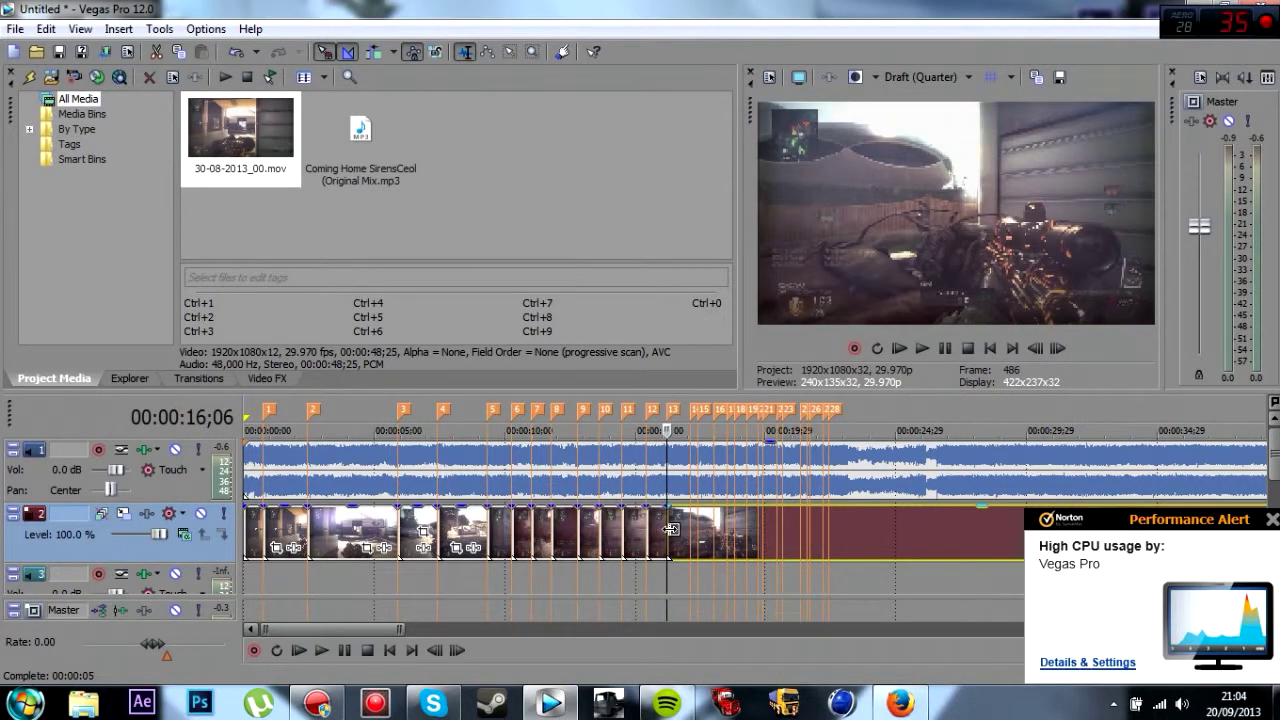
- Delete the gameplay video after marker 13, then split the song there and delete its remainder
key(Delete)
click(665, 487)
key(s)
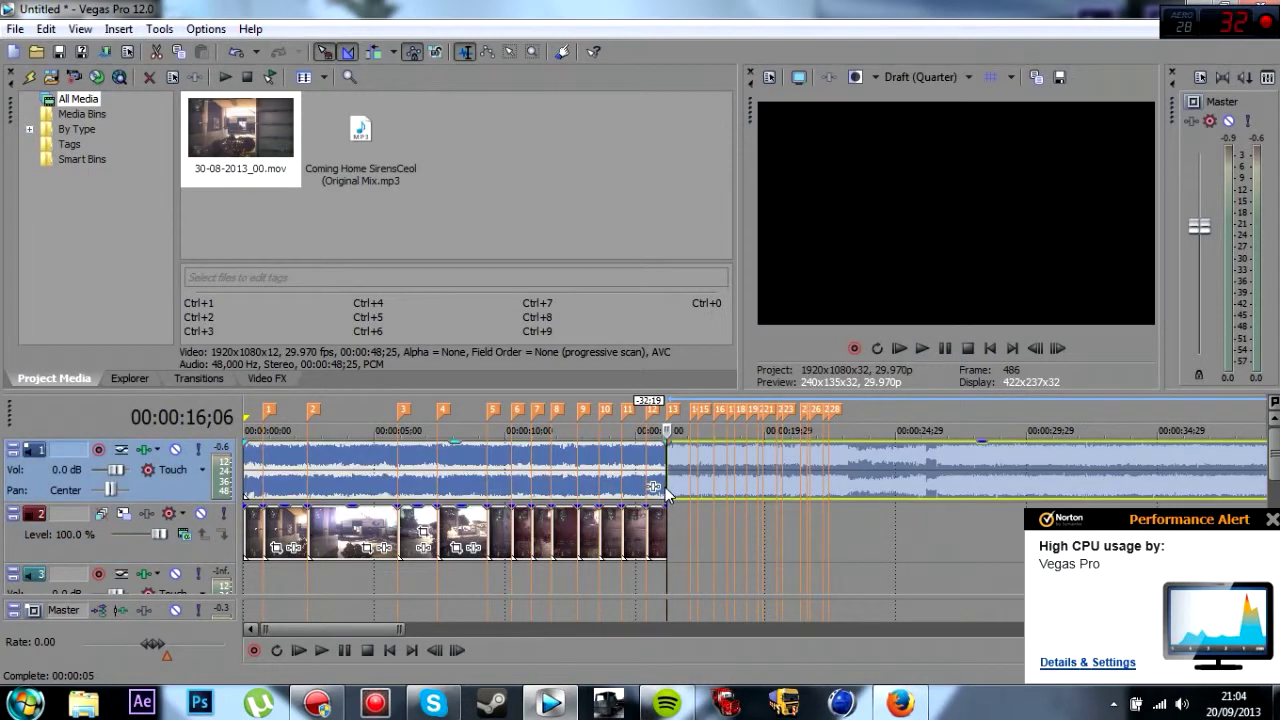
key(Delete)
click(254, 549)
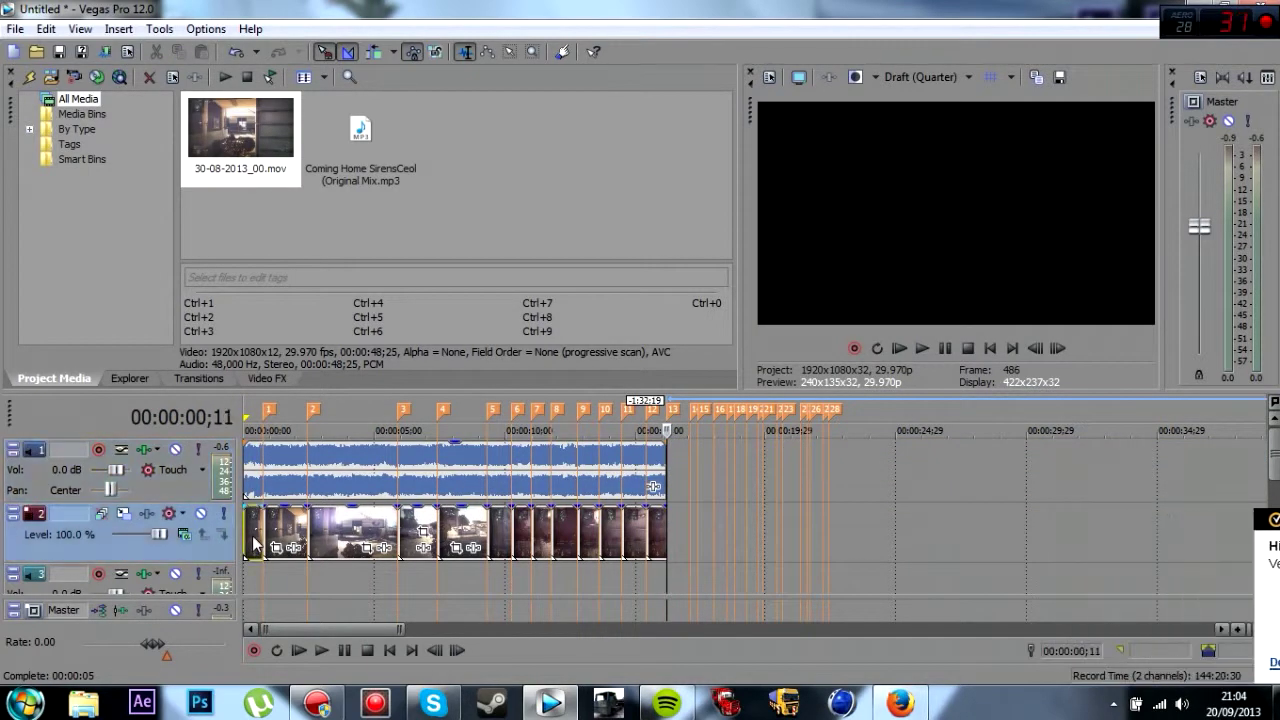
scroll(262, 550, up, 5)
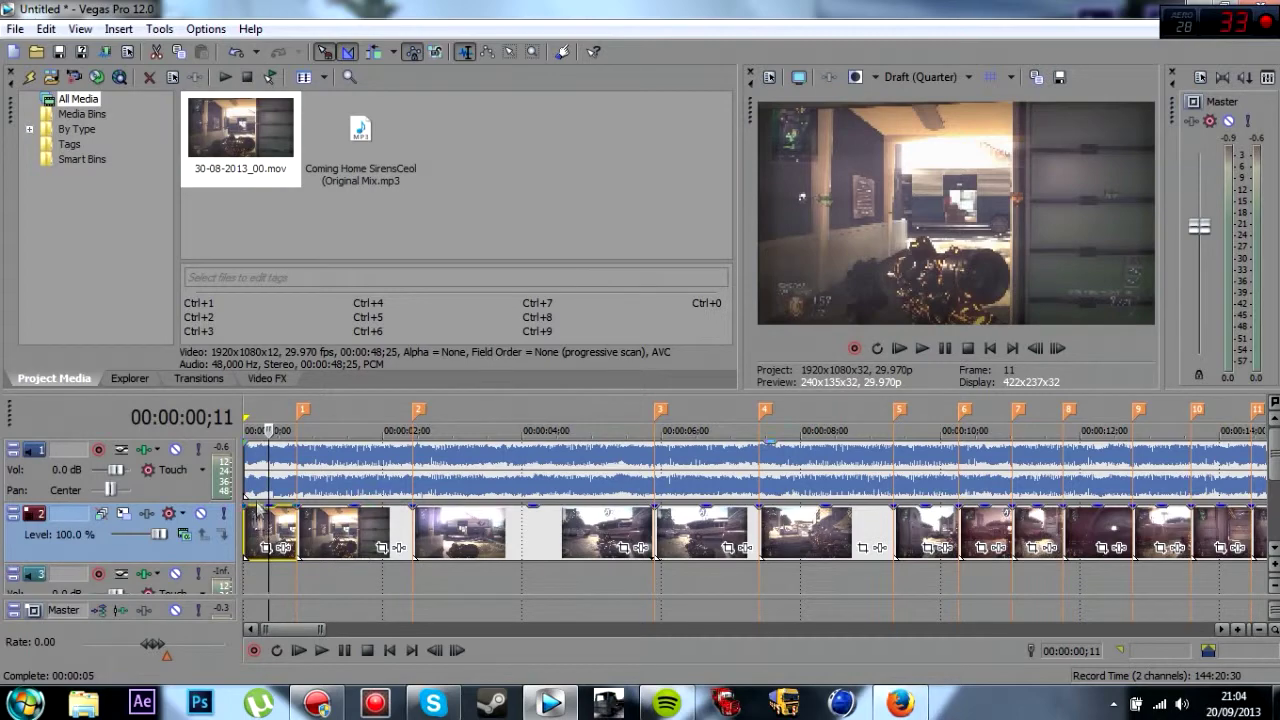
scroll(267, 545, down, 5)
drag(380, 628, 310, 627)
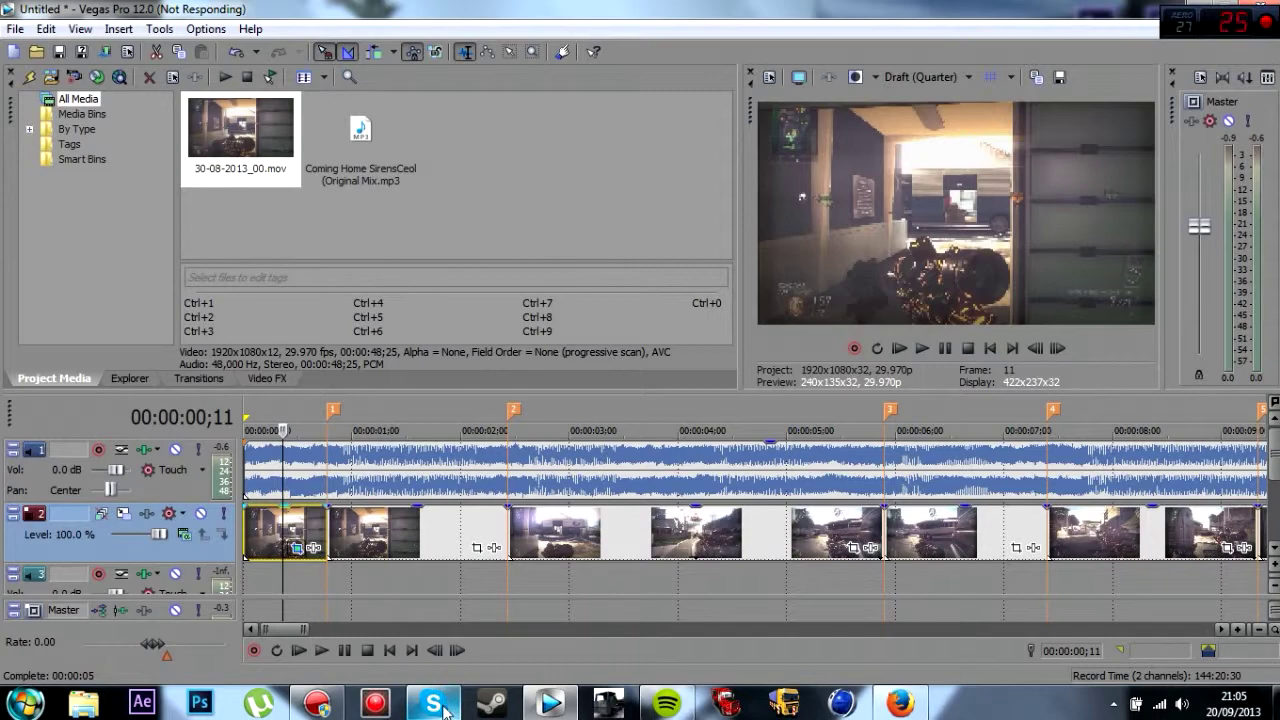
mouse_move(440, 705)
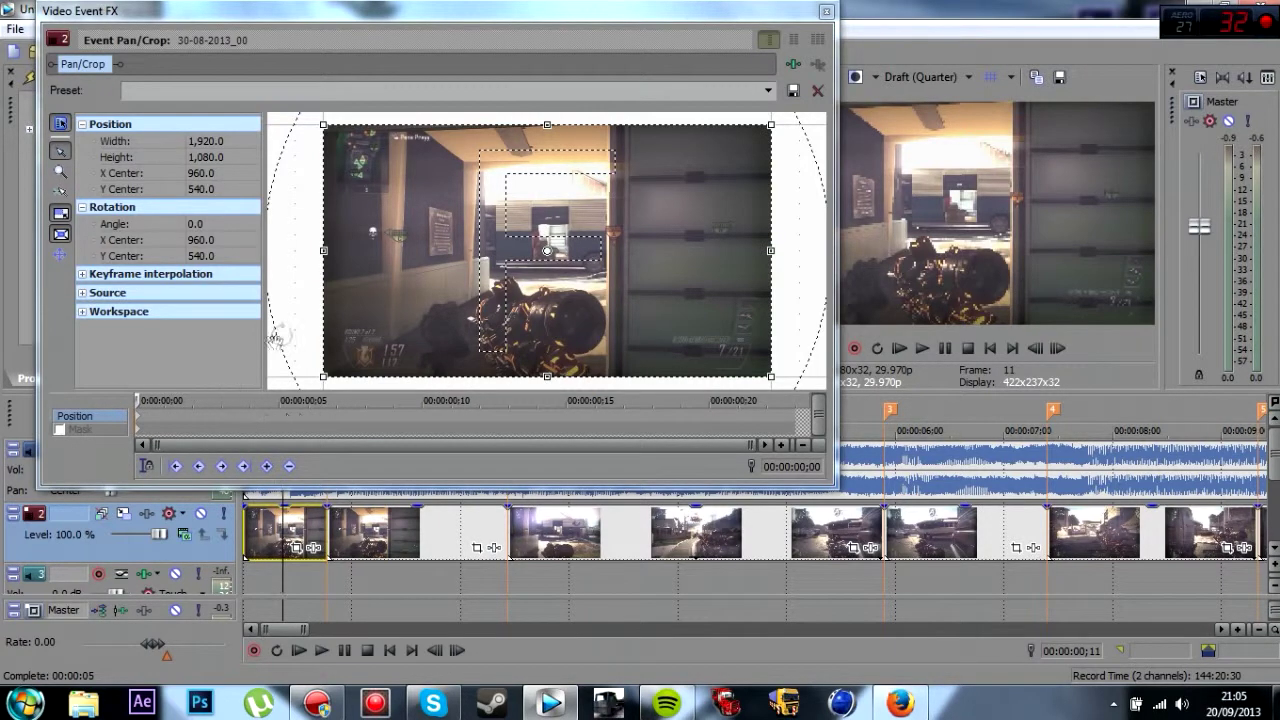
click(826, 12)
- Open Event Pan/Crop for the clip between markers 1 and 2 and shrink its starting crop frame to about 1,694.5 × 953.1
click(348, 515)
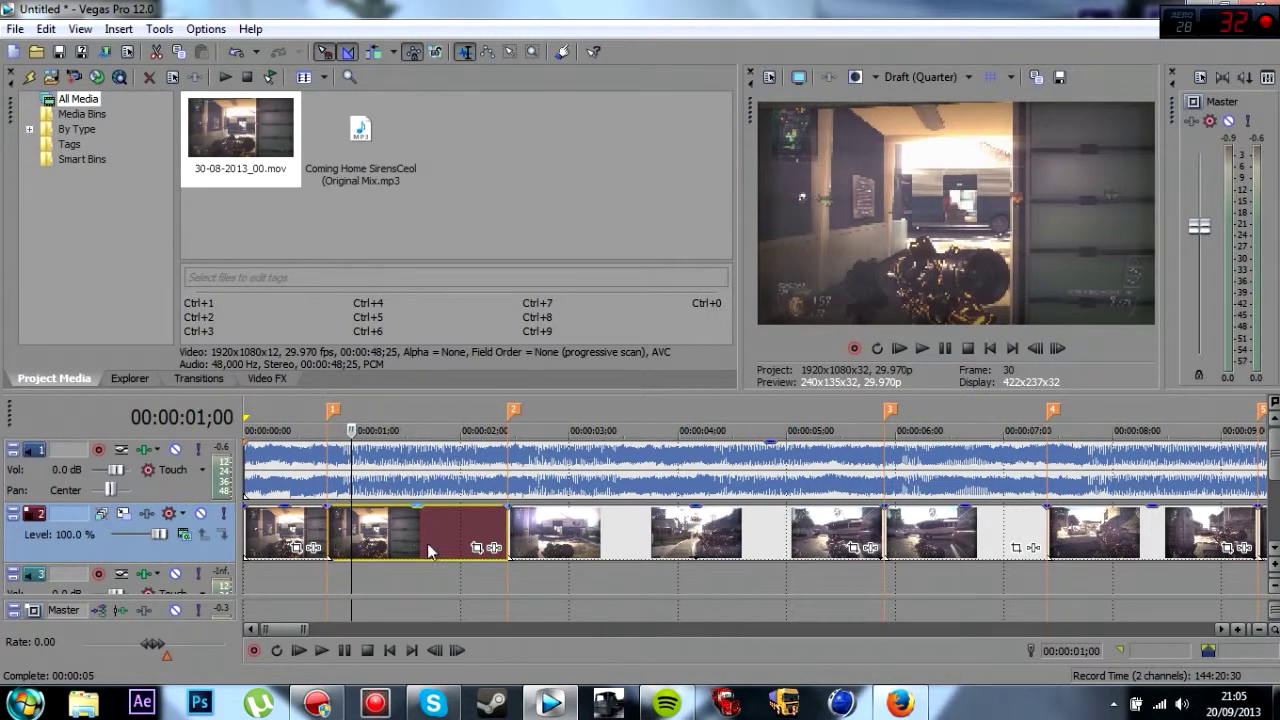
click(483, 545)
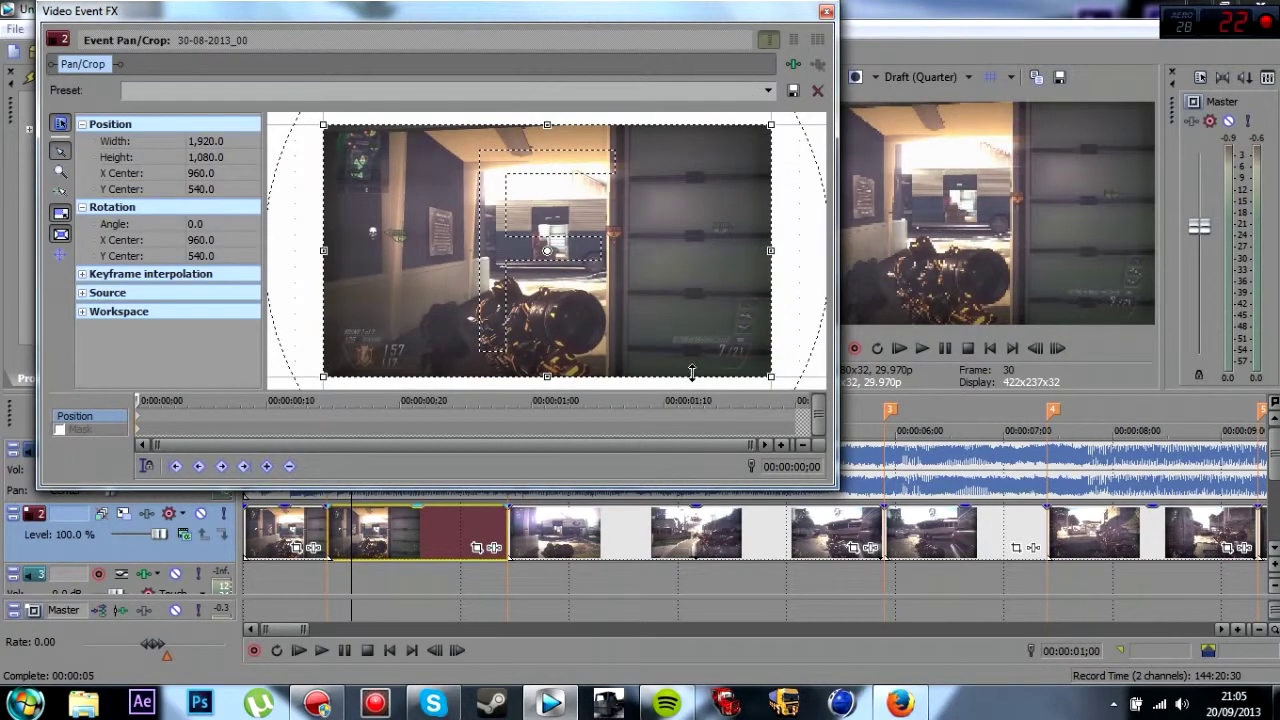
drag(772, 380, 746, 381)
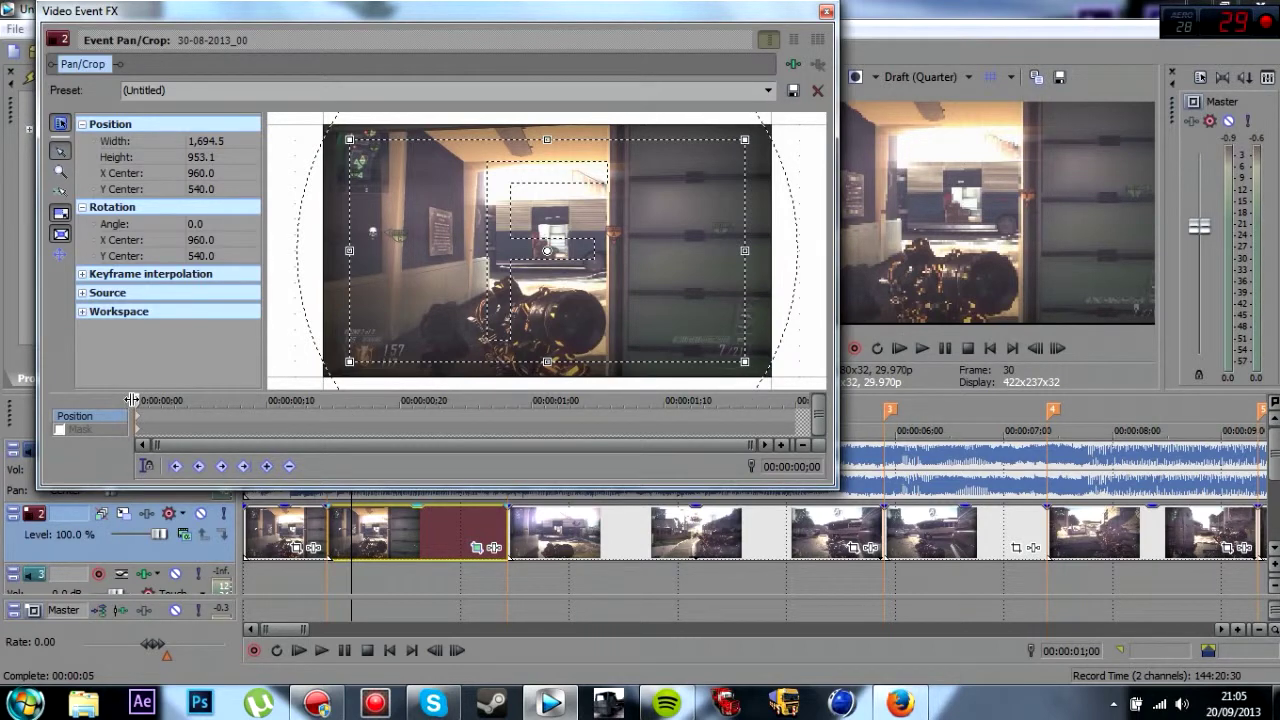
- Try resetting the crop frame to 1,920 × 1,080 at 00:00:01;20, then return to the starting keyframe
drag(399, 400, 795, 400)
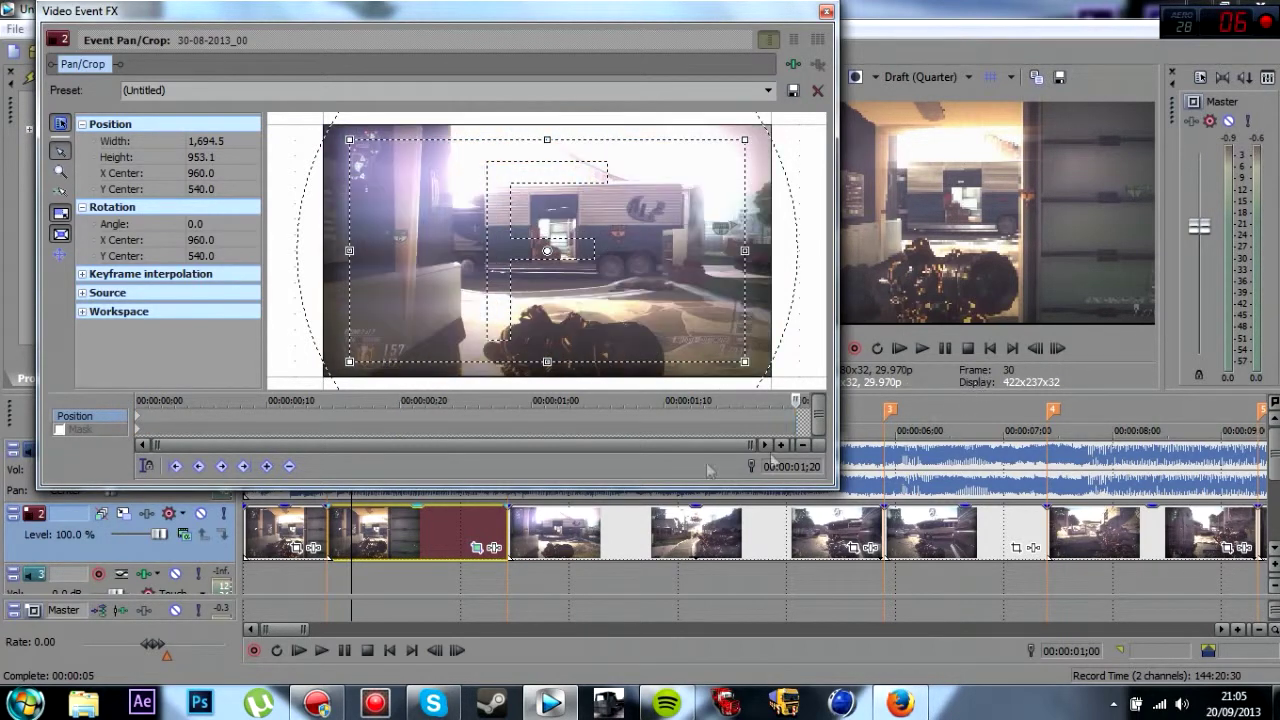
right_click(647, 305)
click(690, 322)
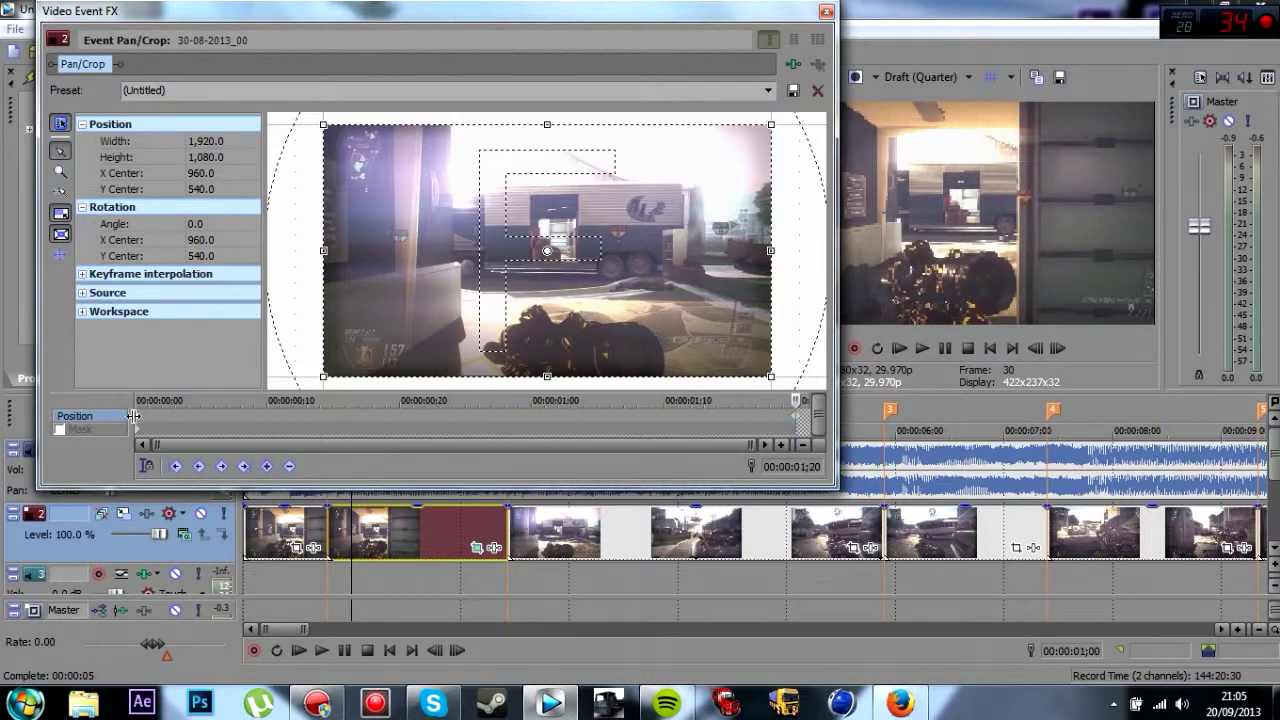
click(142, 425)
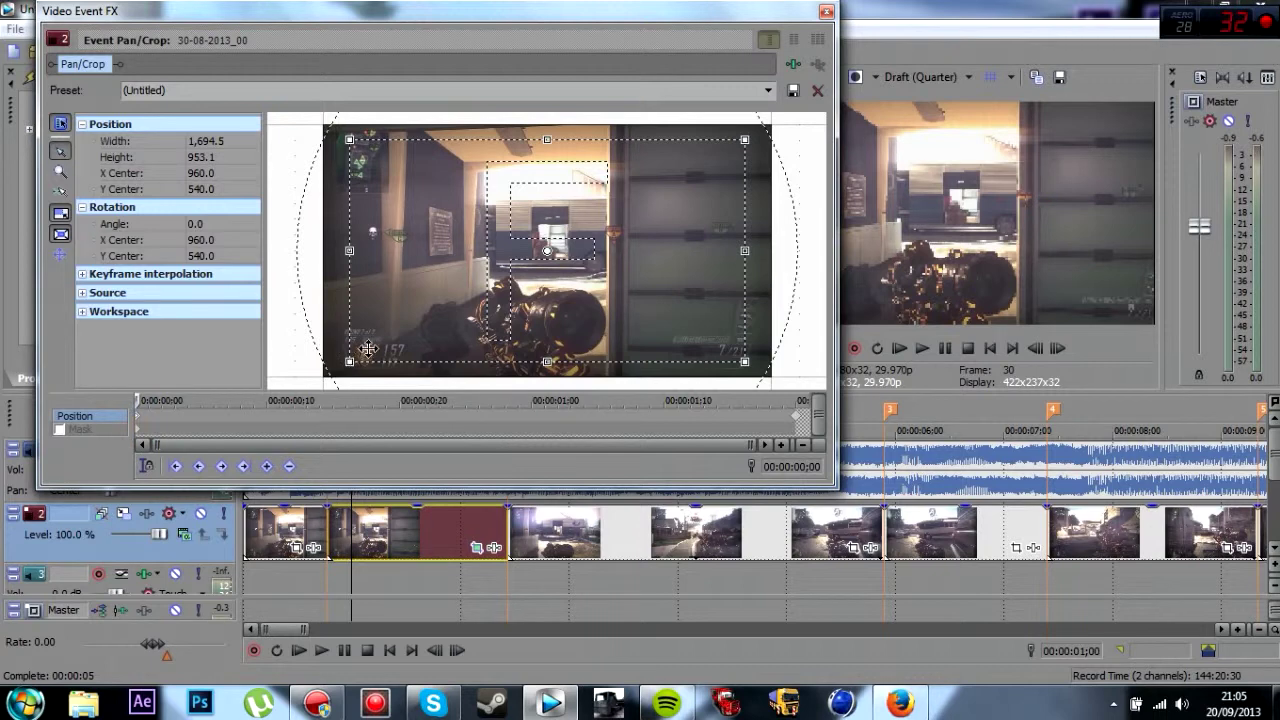
click(476, 428)
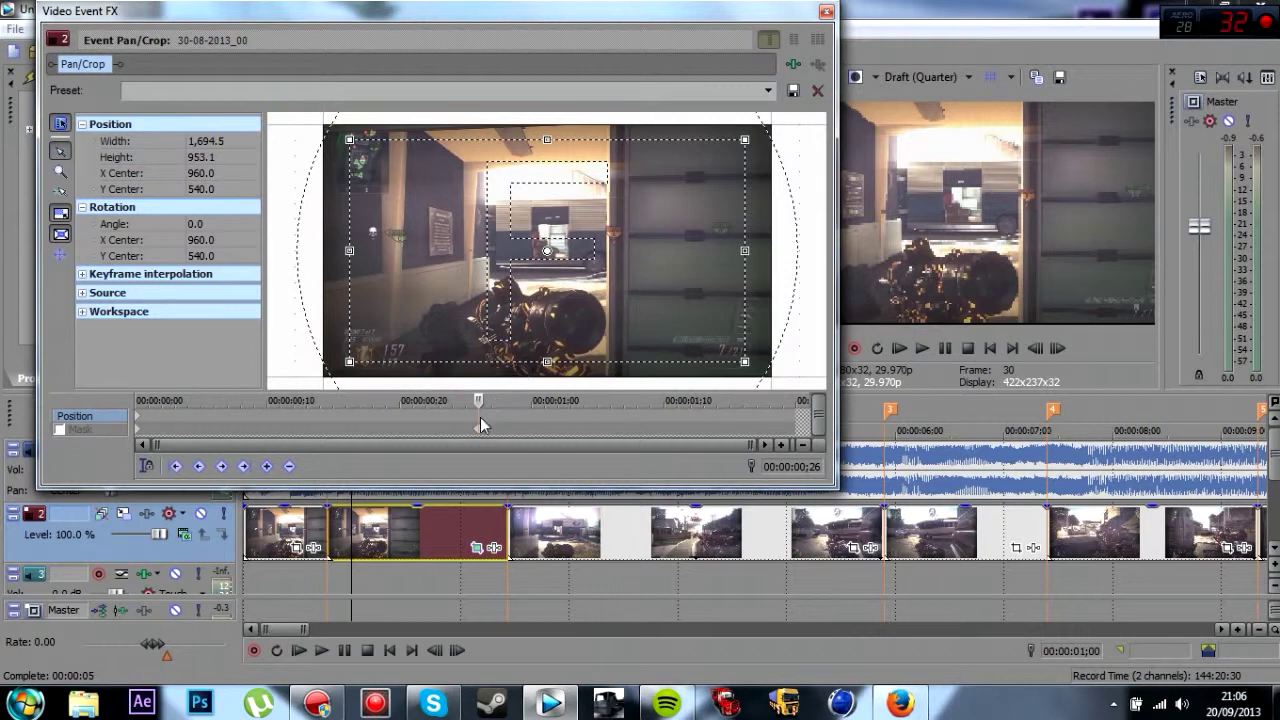
- Reset the crop frame to 1,920 × 1,080 at 00:00:01;20, cut the stray Mask keyframe and close Event Pan/Crop
click(796, 400)
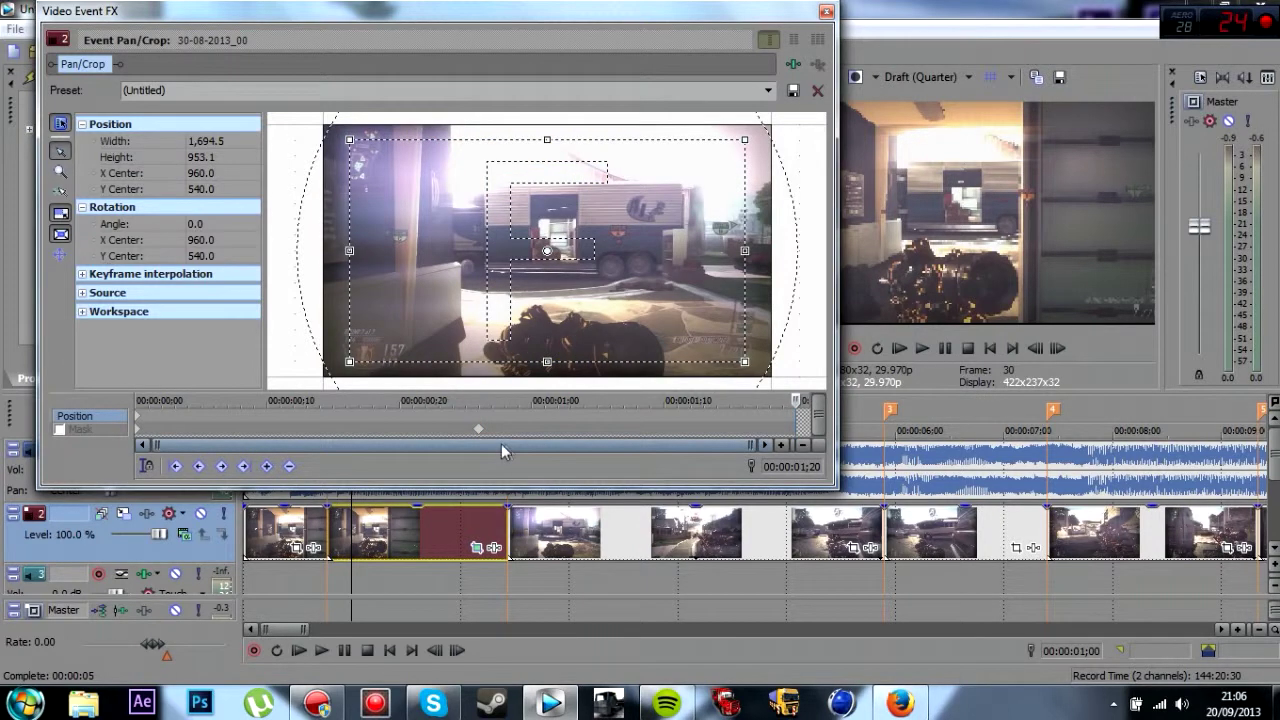
right_click(522, 260)
click(560, 283)
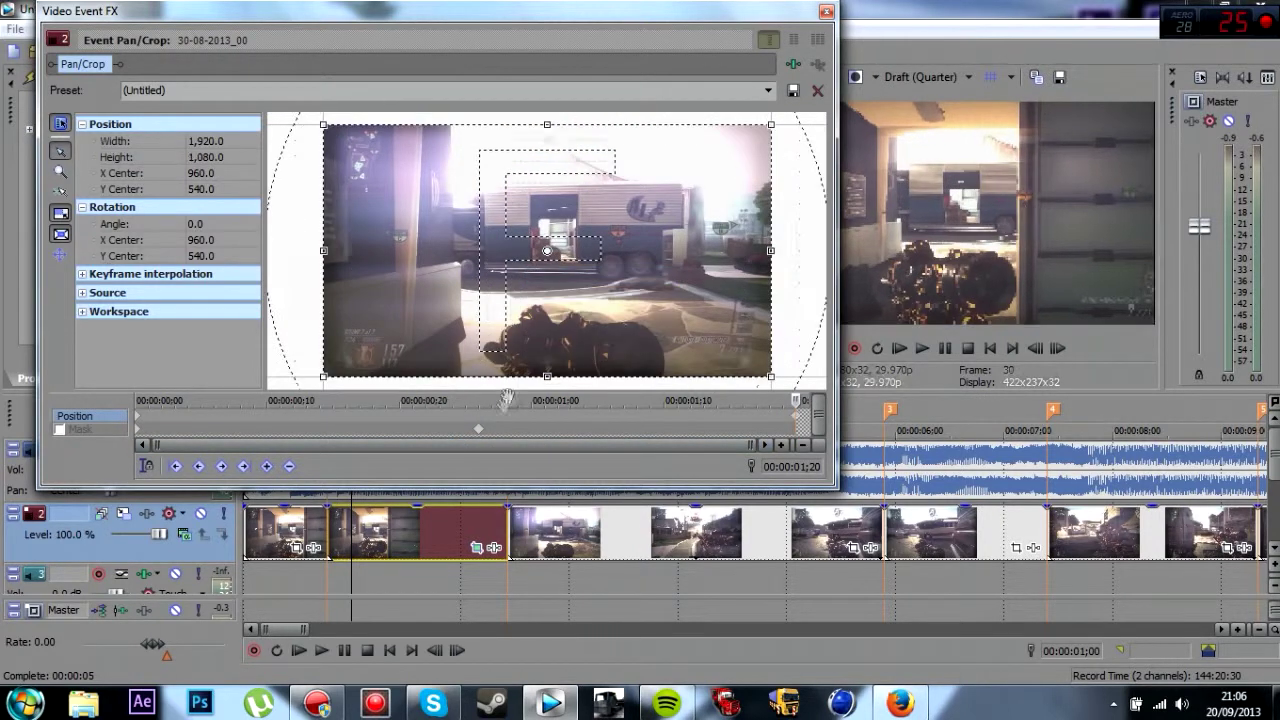
right_click(478, 433)
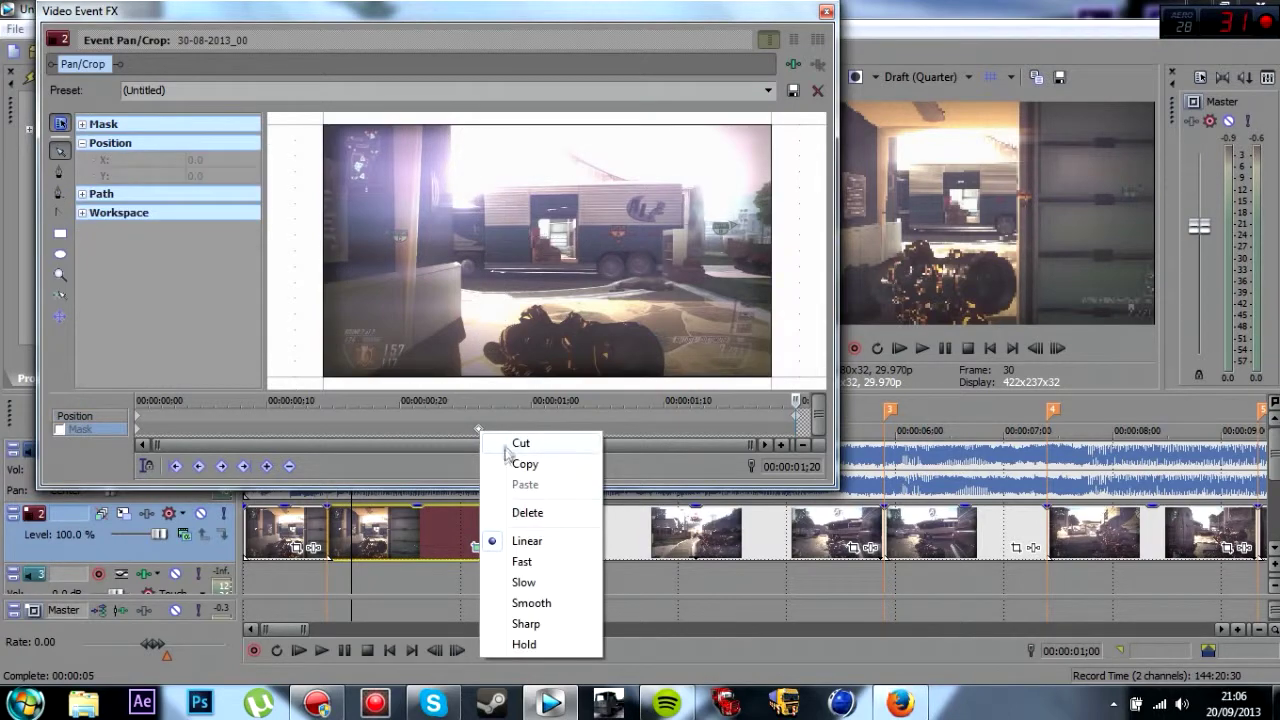
click(511, 446)
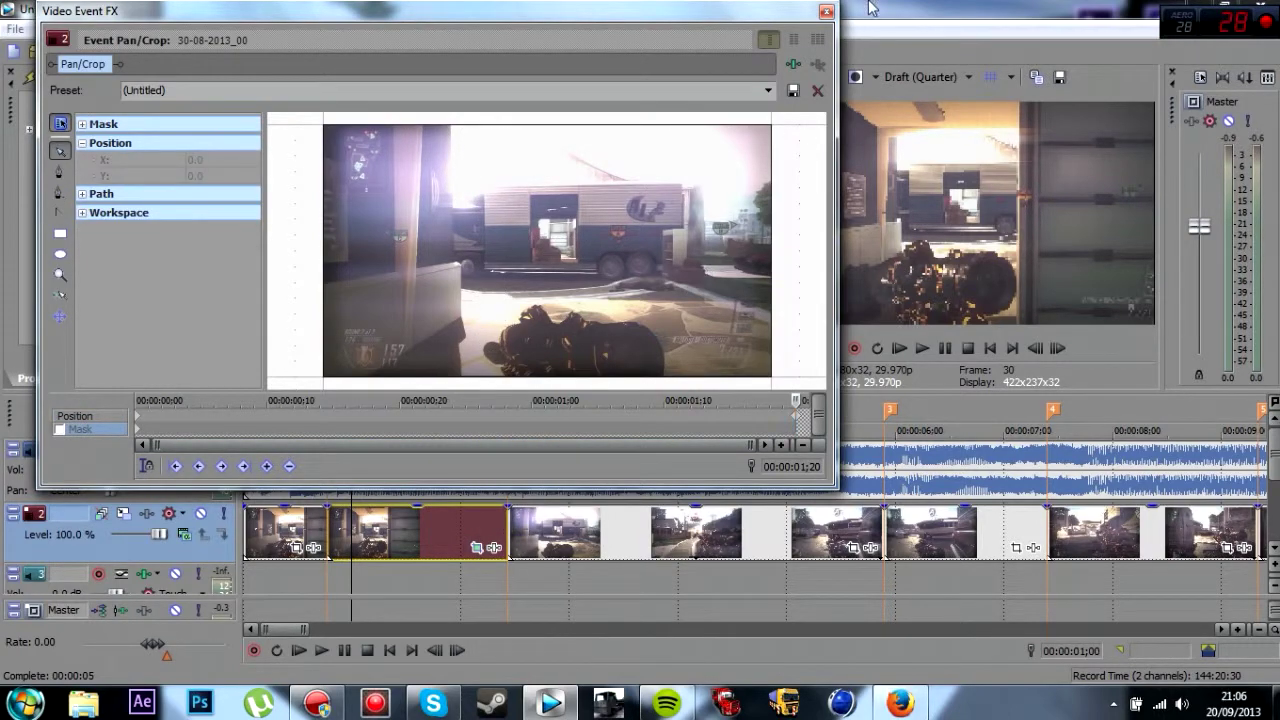
click(826, 12)
- Preview the zoom effect by advancing through the clip between markers 1 and 2
click(315, 455)
click(1057, 348)
click(1057, 348)
click(1057, 348)
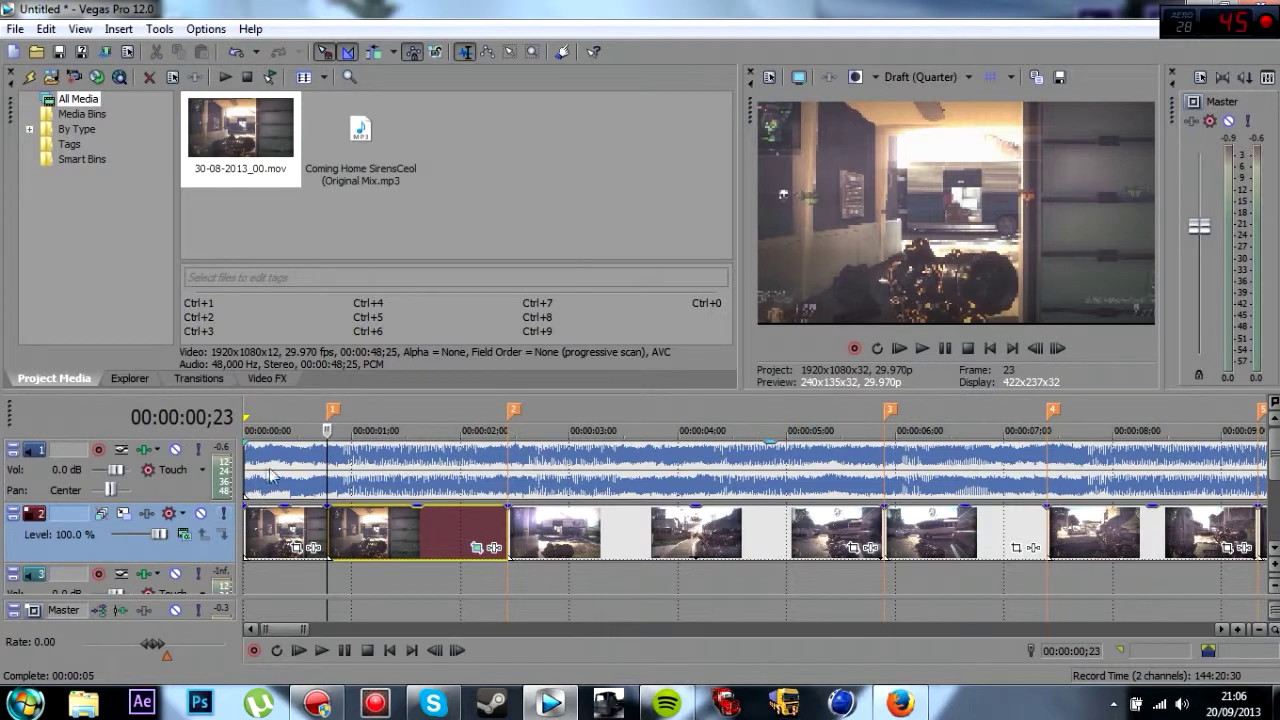
drag(1055, 346, 1063, 348)
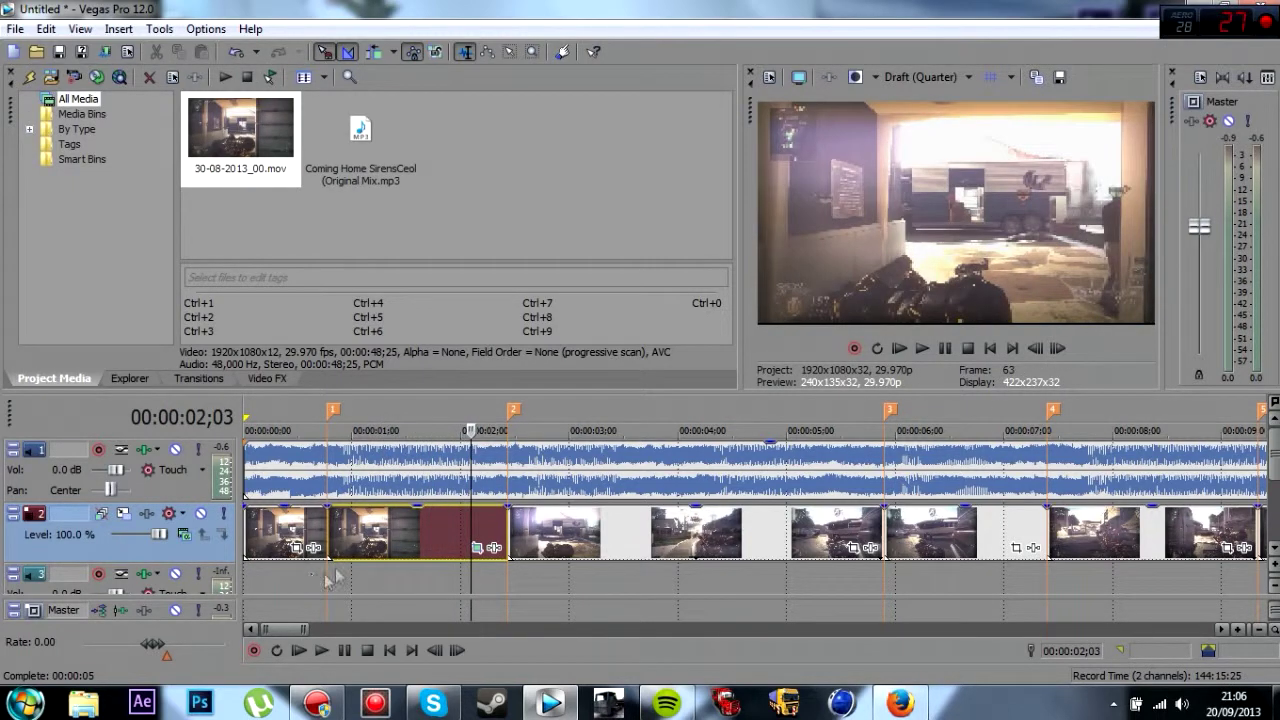
- Copy the clip between markers 1 and 2 and paste its event attributes onto every clip from marker 2 to the last one
right_click(446, 522)
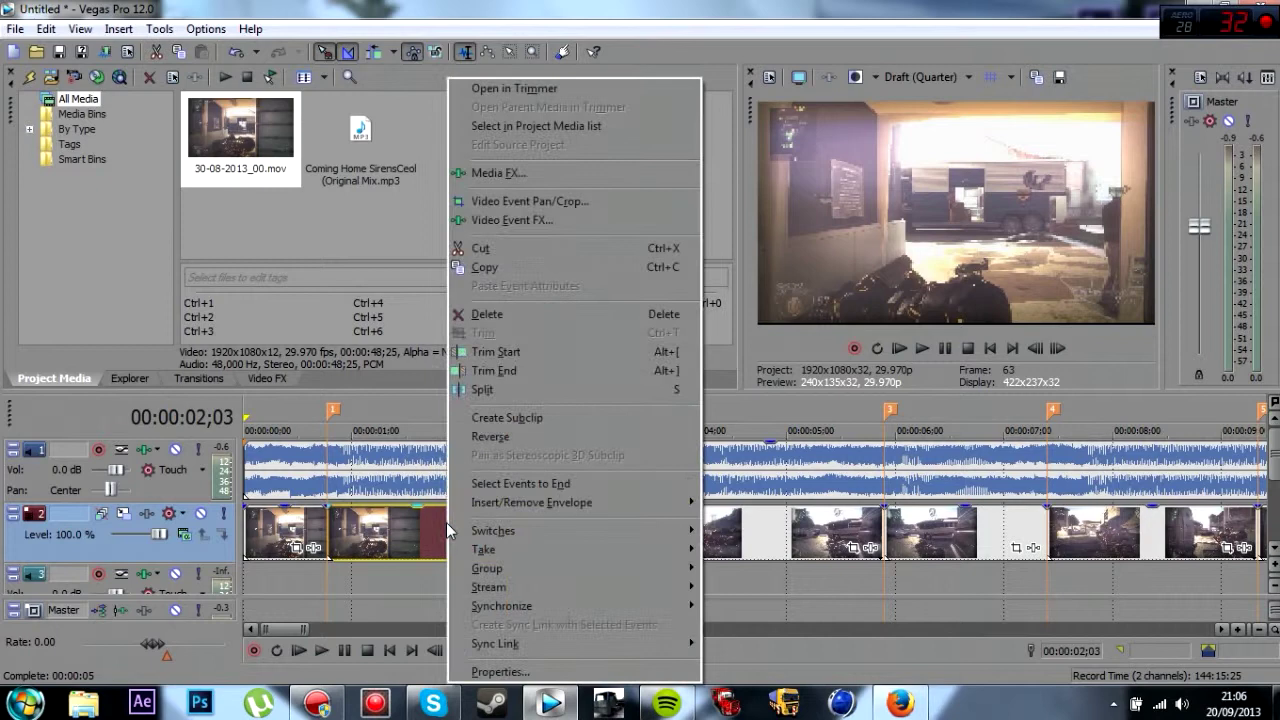
click(510, 268)
click(551, 549)
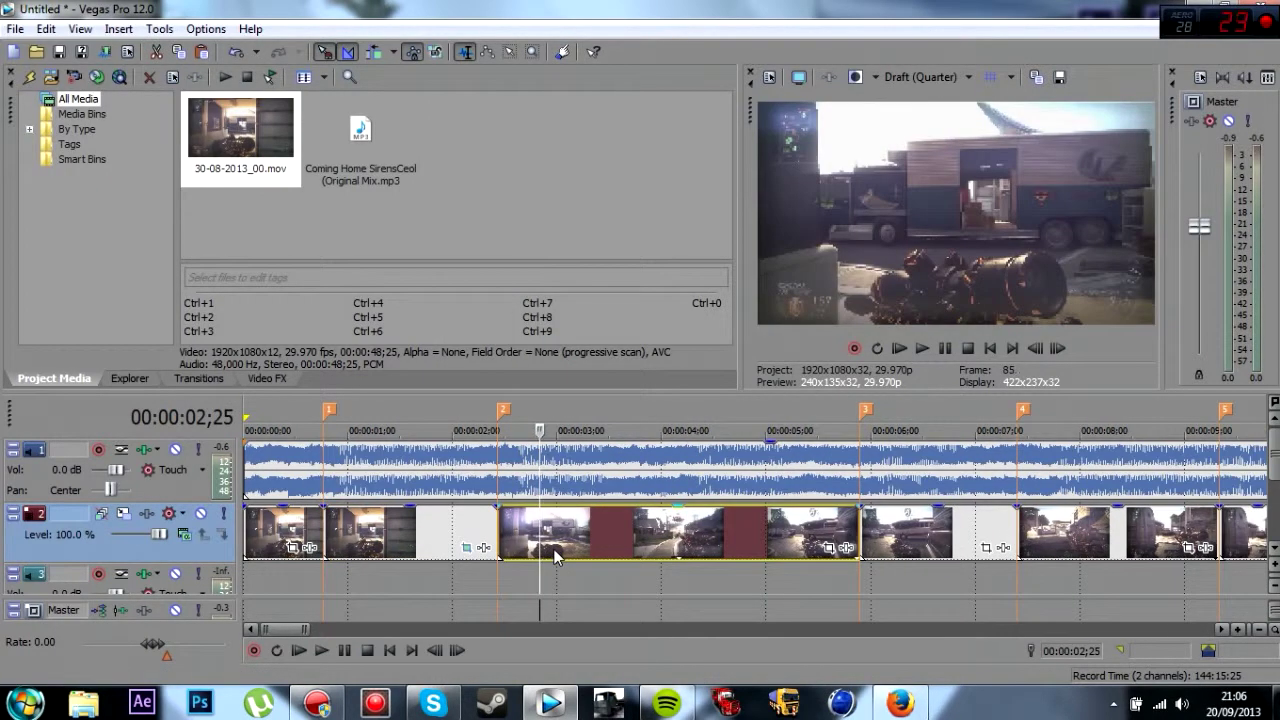
scroll(552, 549, down, 5)
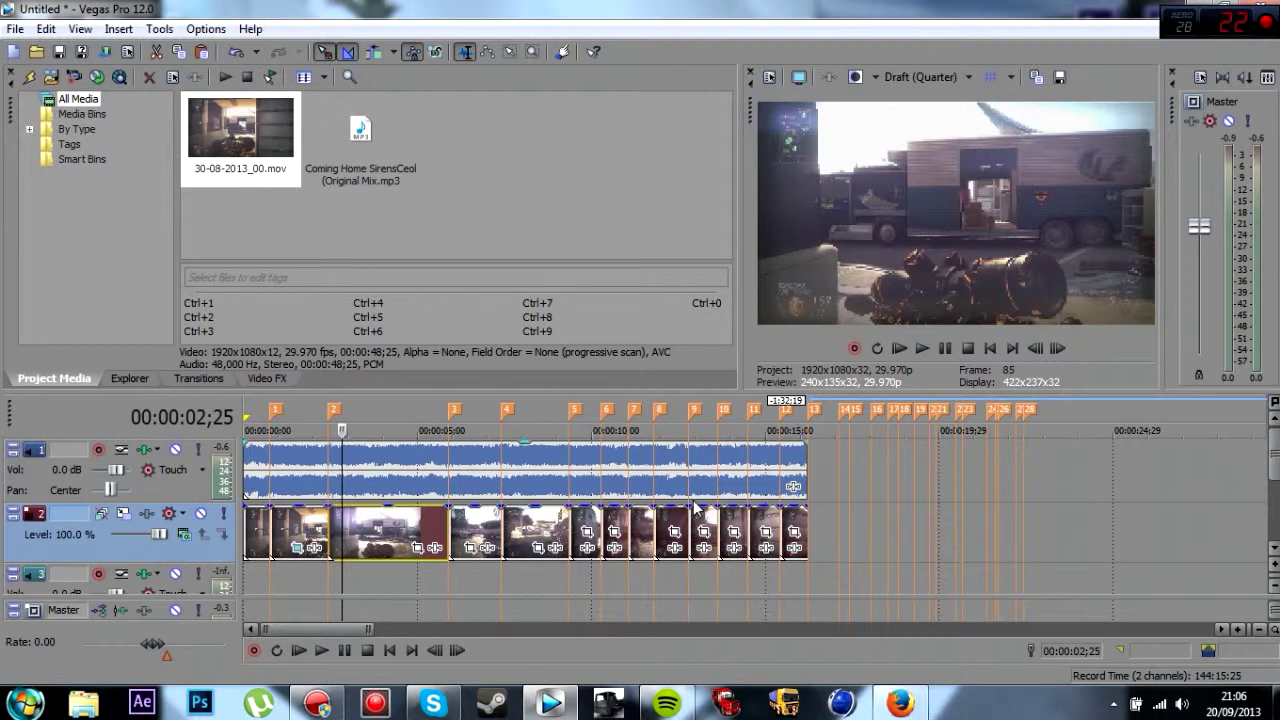
shift+click(791, 533)
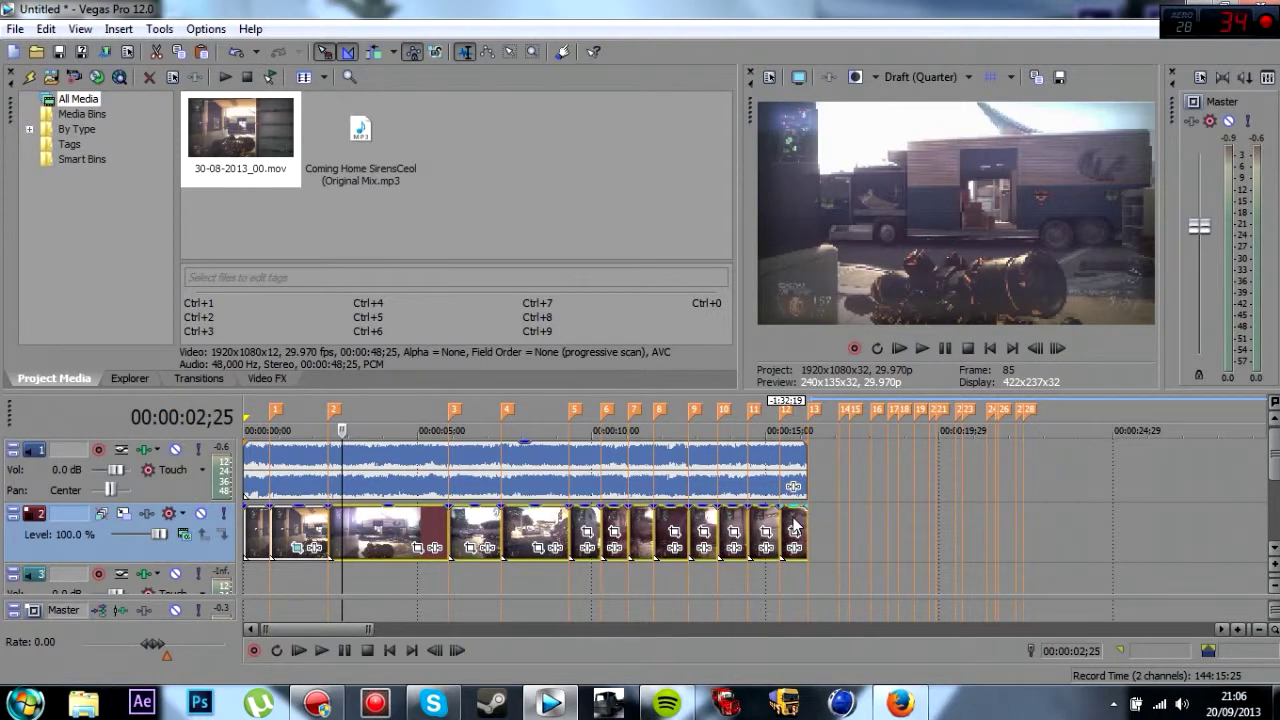
right_click(794, 528)
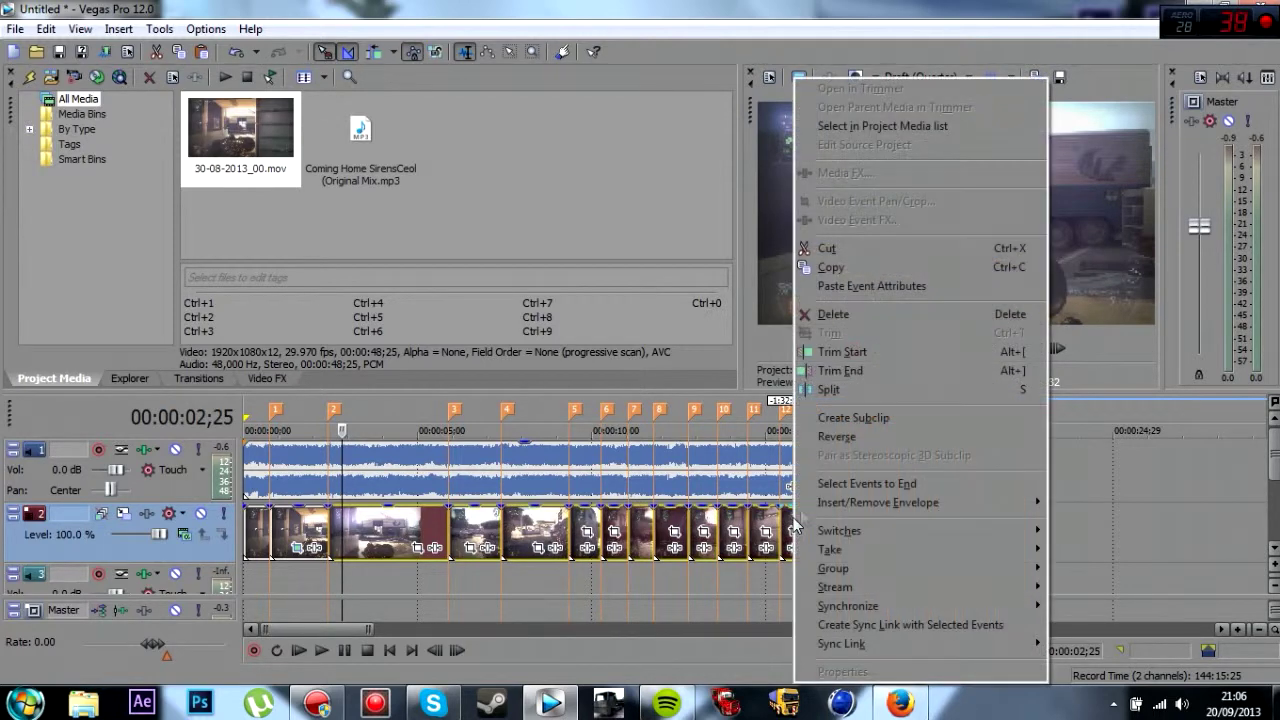
click(872, 287)
- Play the edit from 00:00:05;08 past marker 4 to check the pasted zooms
click(426, 412)
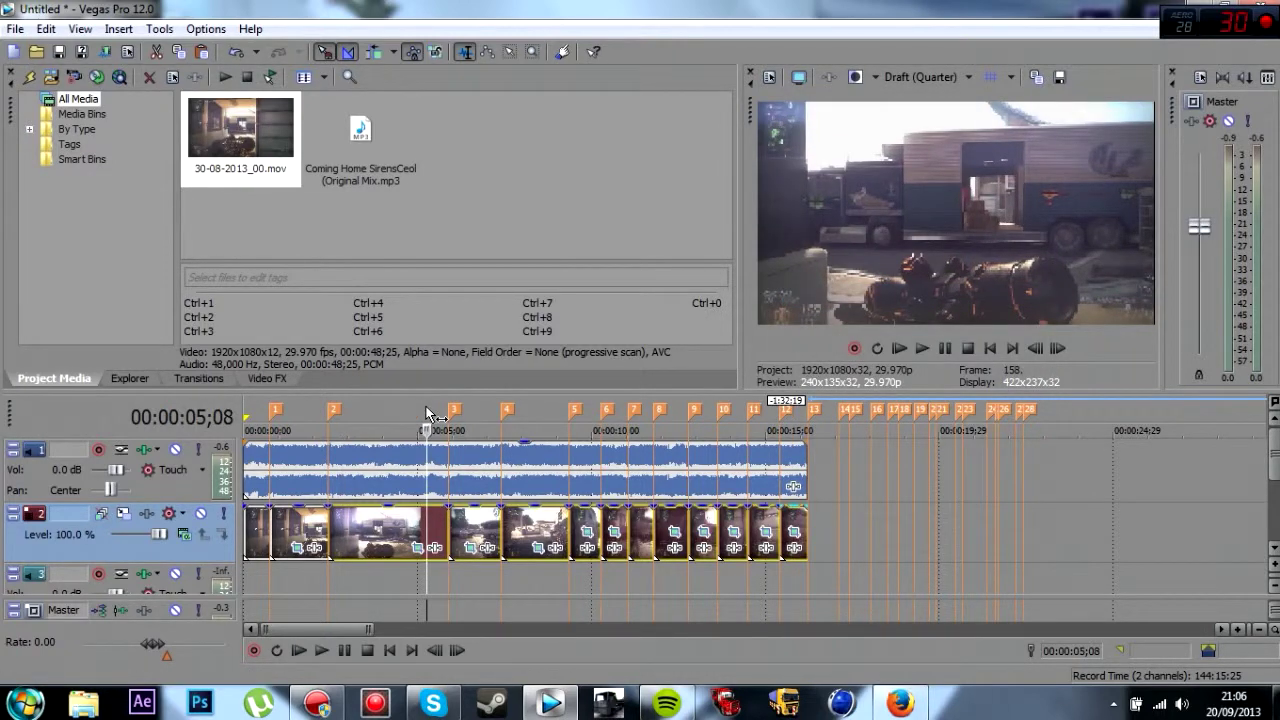
key(space)
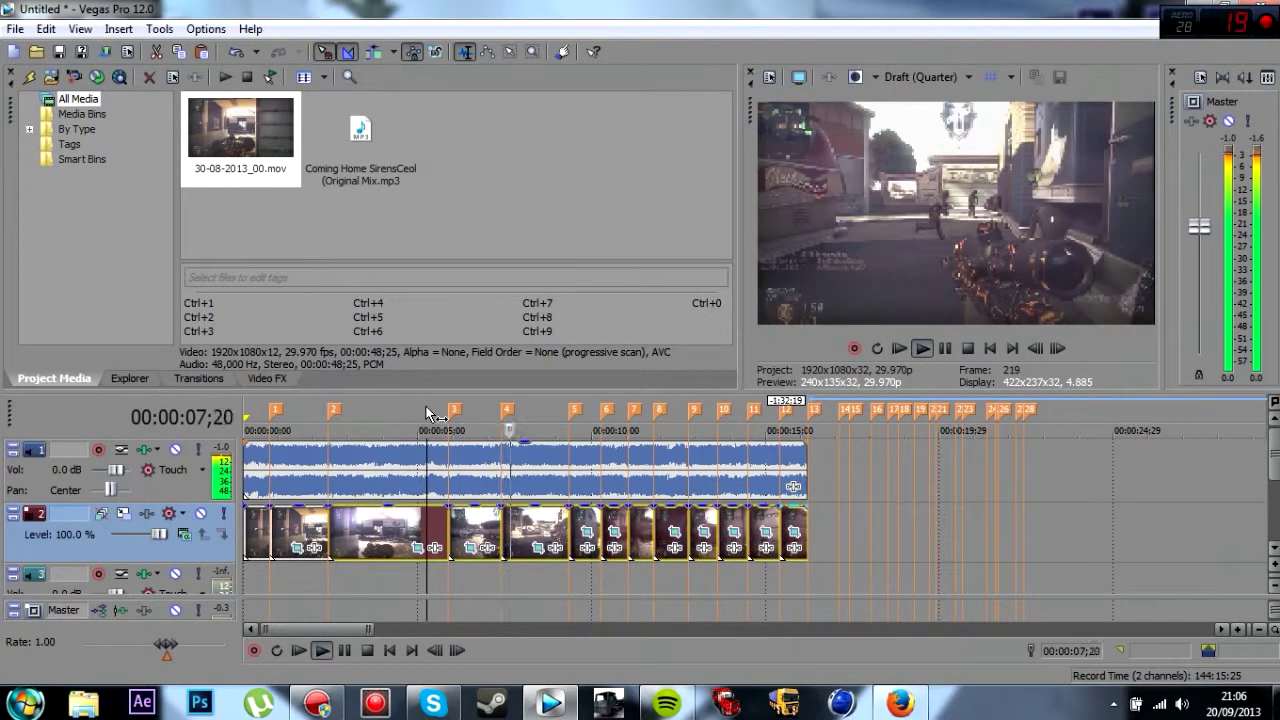
key(space)
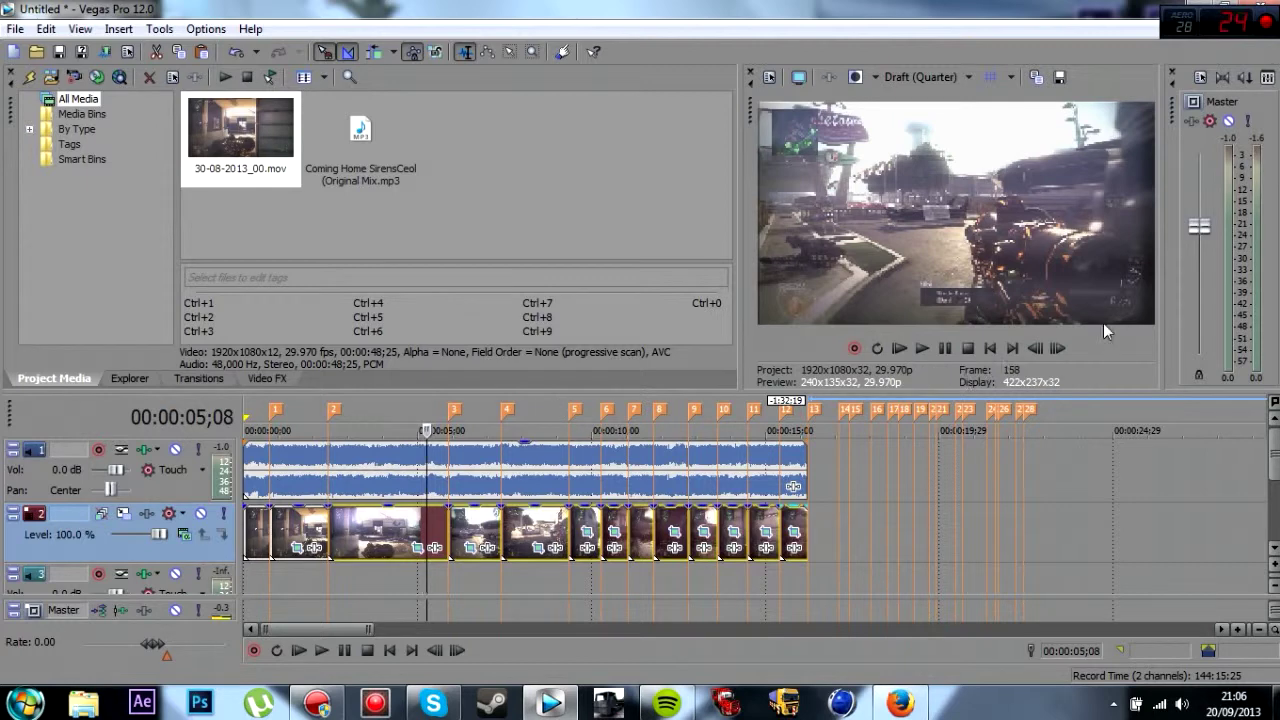
- Advance frame by frame from 00:00:05;08 to 00:00:08;15 to examine the zoom around markers 3 and 4
click(1058, 348)
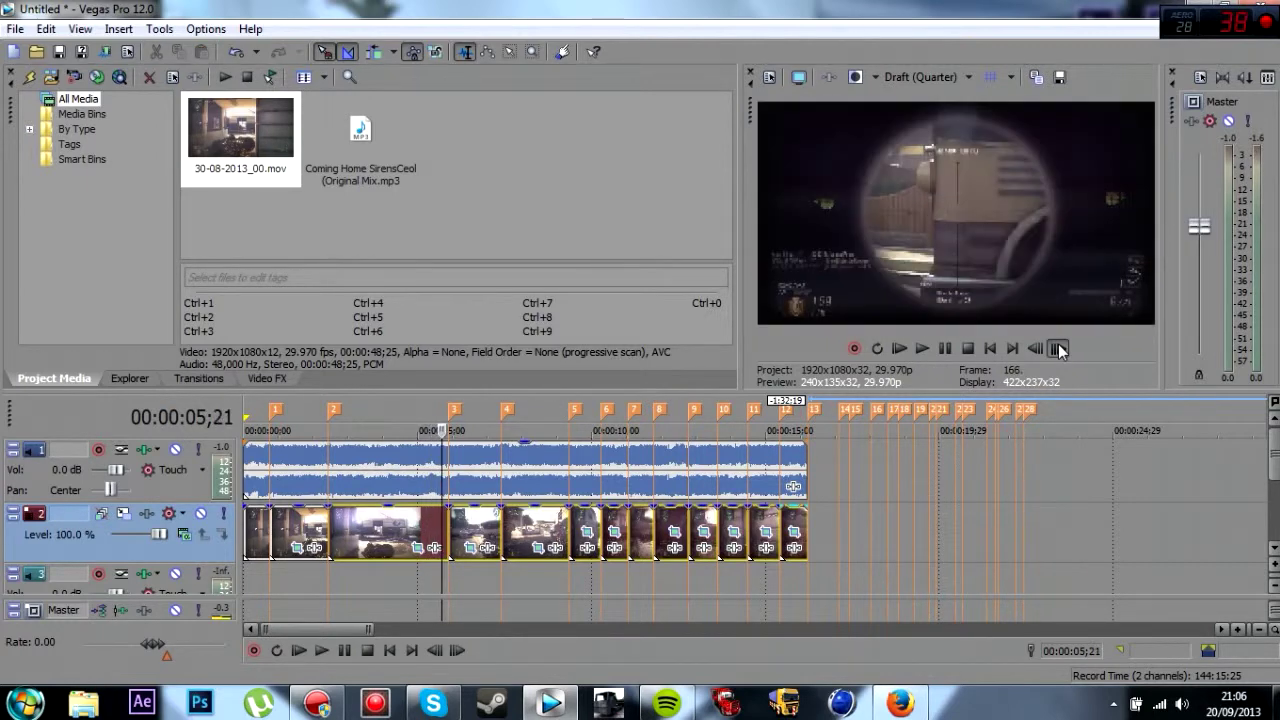
click(1058, 348)
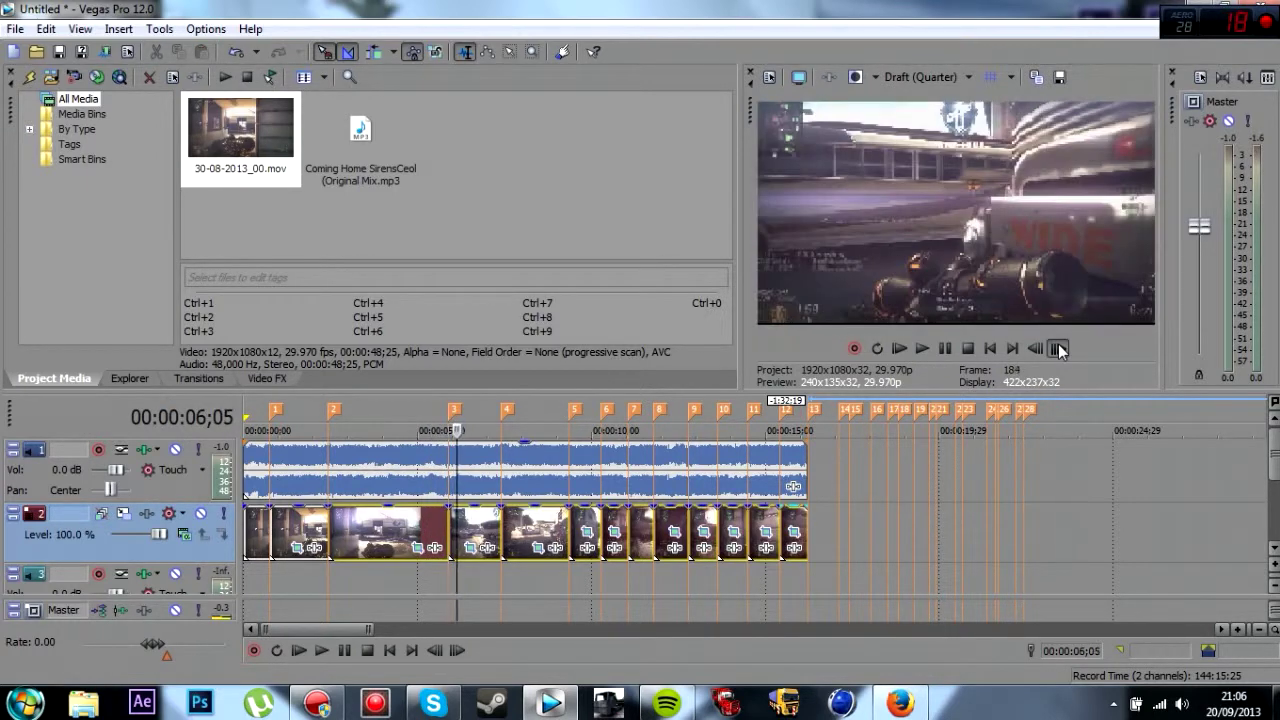
click(1058, 348)
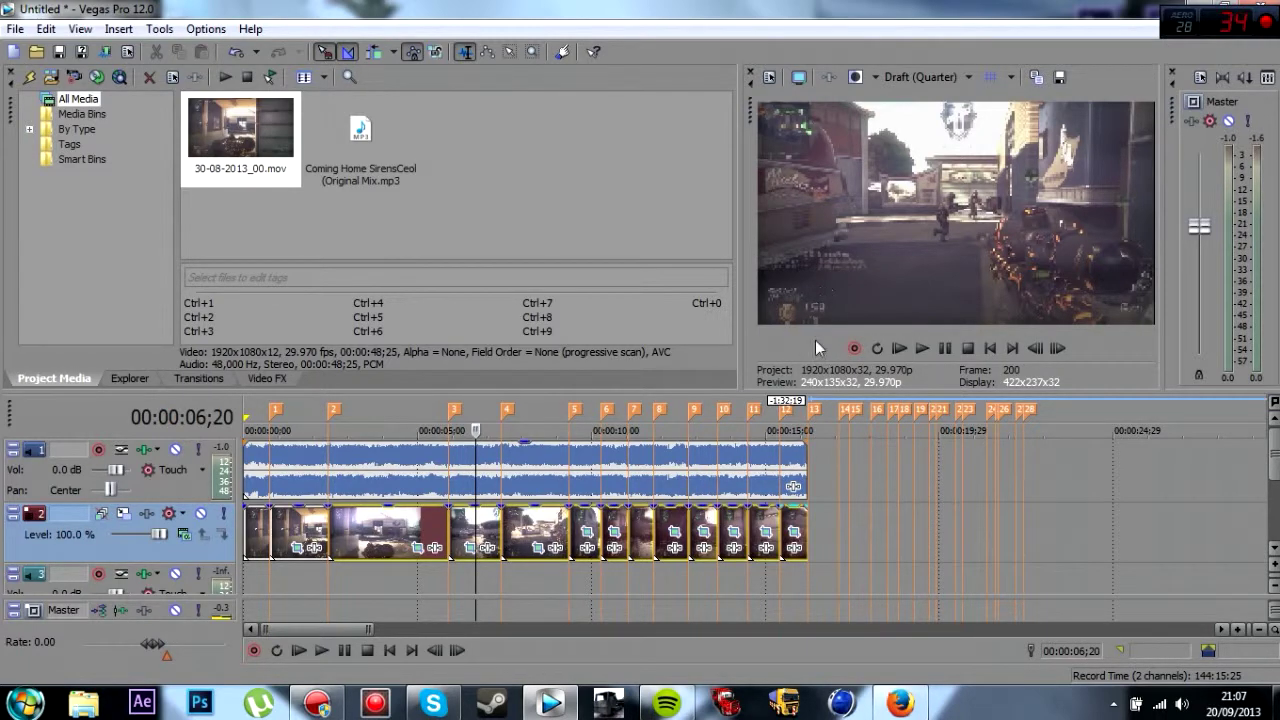
click(1057, 349)
click(1057, 349)
click(1057, 349)
click(1057, 349)
click(1057, 349)
click(1057, 349)
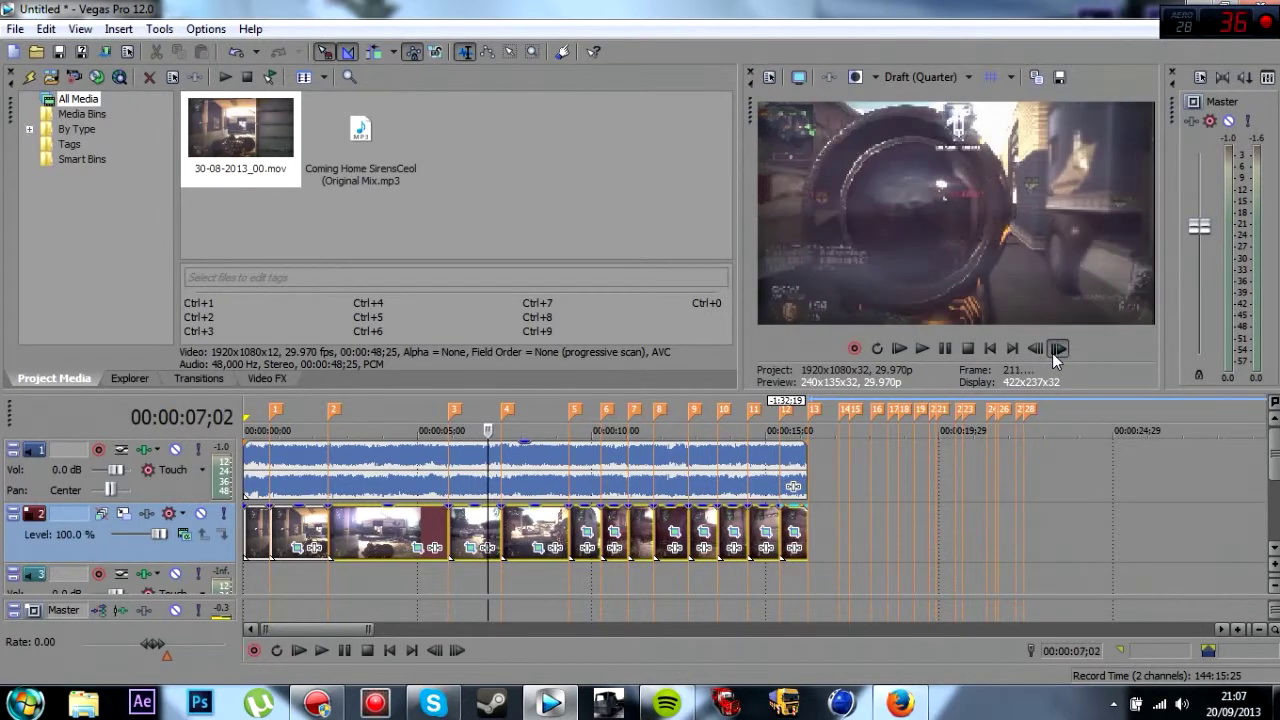
click(1057, 349)
click(1057, 349)
click(1057, 349)
click(1057, 349)
click(1057, 349)
click(1057, 349)
click(1057, 349)
click(1057, 349)
click(1057, 349)
click(1057, 349)
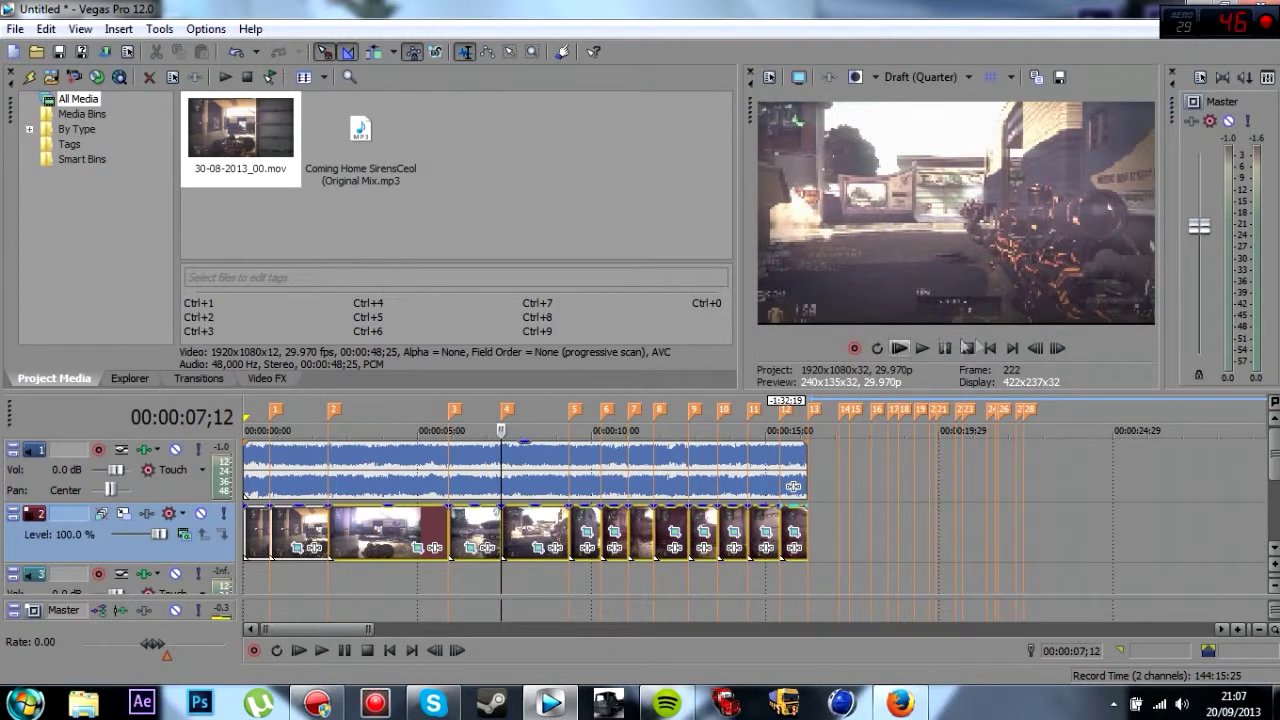
click(1057, 349)
click(1057, 349)
click(1057, 349)
click(1057, 349)
click(1057, 349)
click(1057, 349)
click(1057, 349)
click(1057, 349)
click(1057, 349)
click(1057, 349)
click(1057, 349)
click(1058, 348)
click(1058, 348)
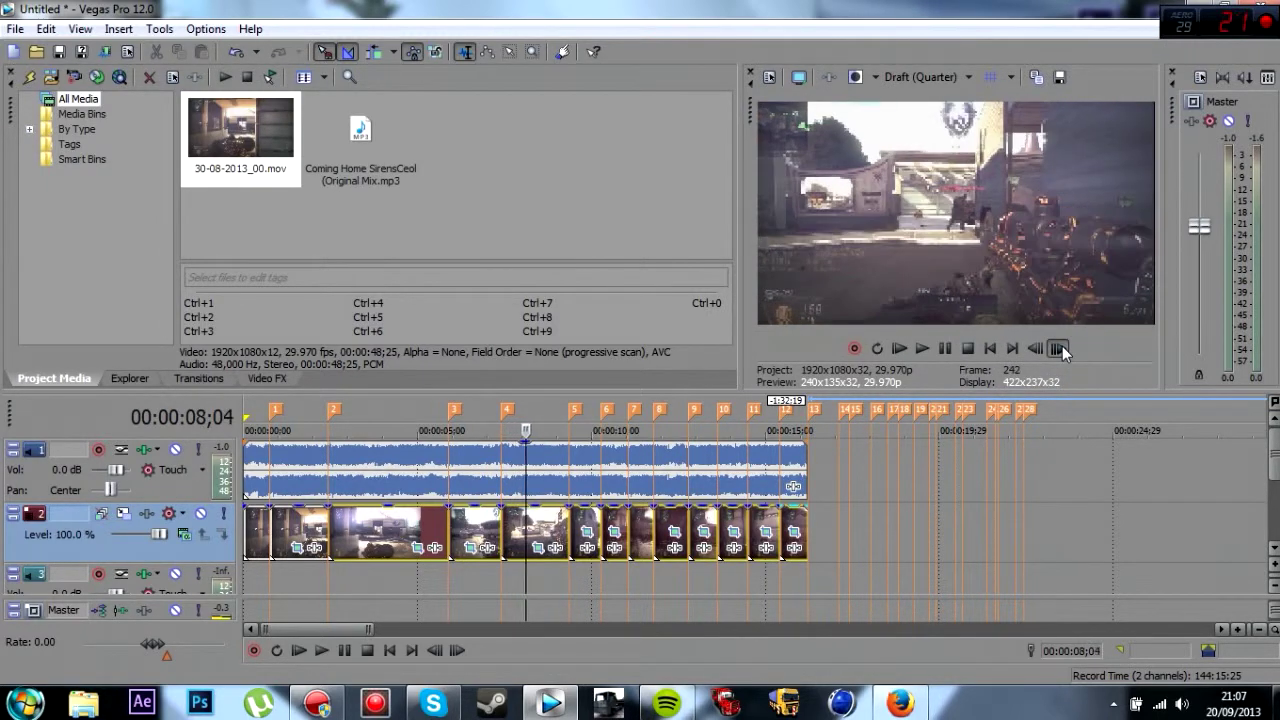
click(1058, 348)
click(1058, 348)
click(1058, 348)
click(1058, 348)
click(1058, 348)
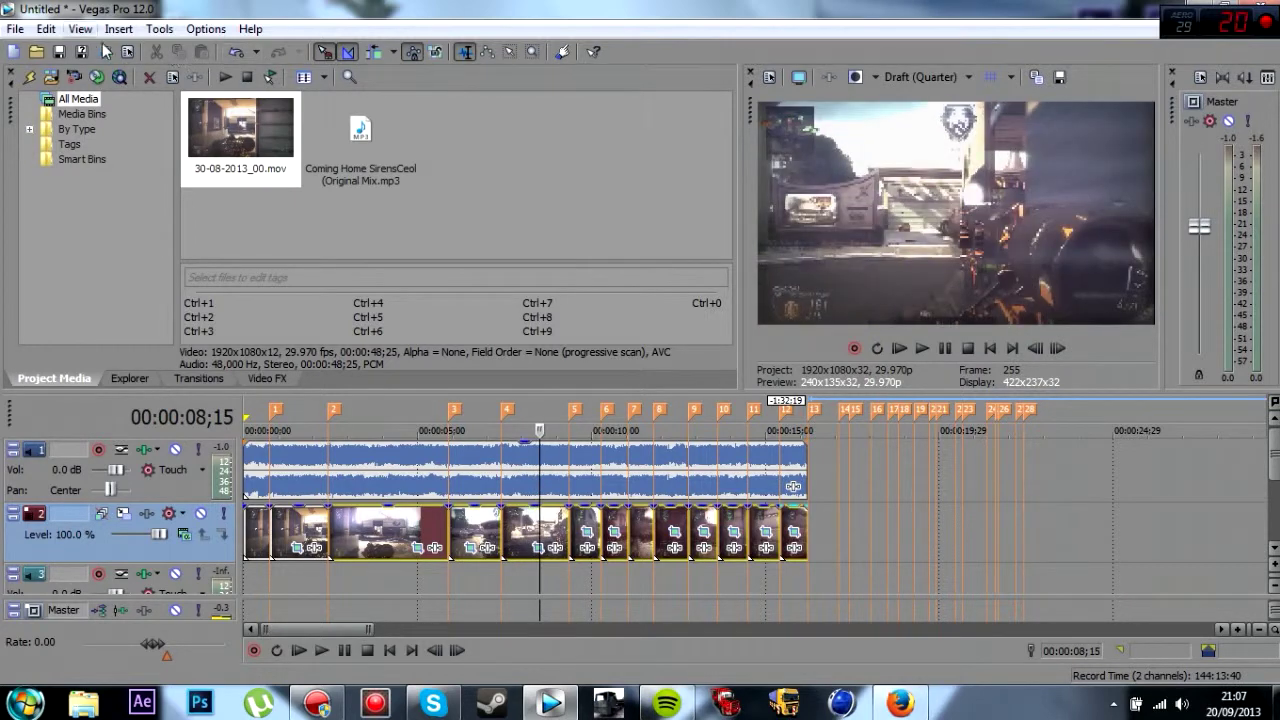
- Set the loop region from the timeline start to the end of the last clip at 00:00:16;06
drag(808, 437, 838, 437)
key(shift+Home)
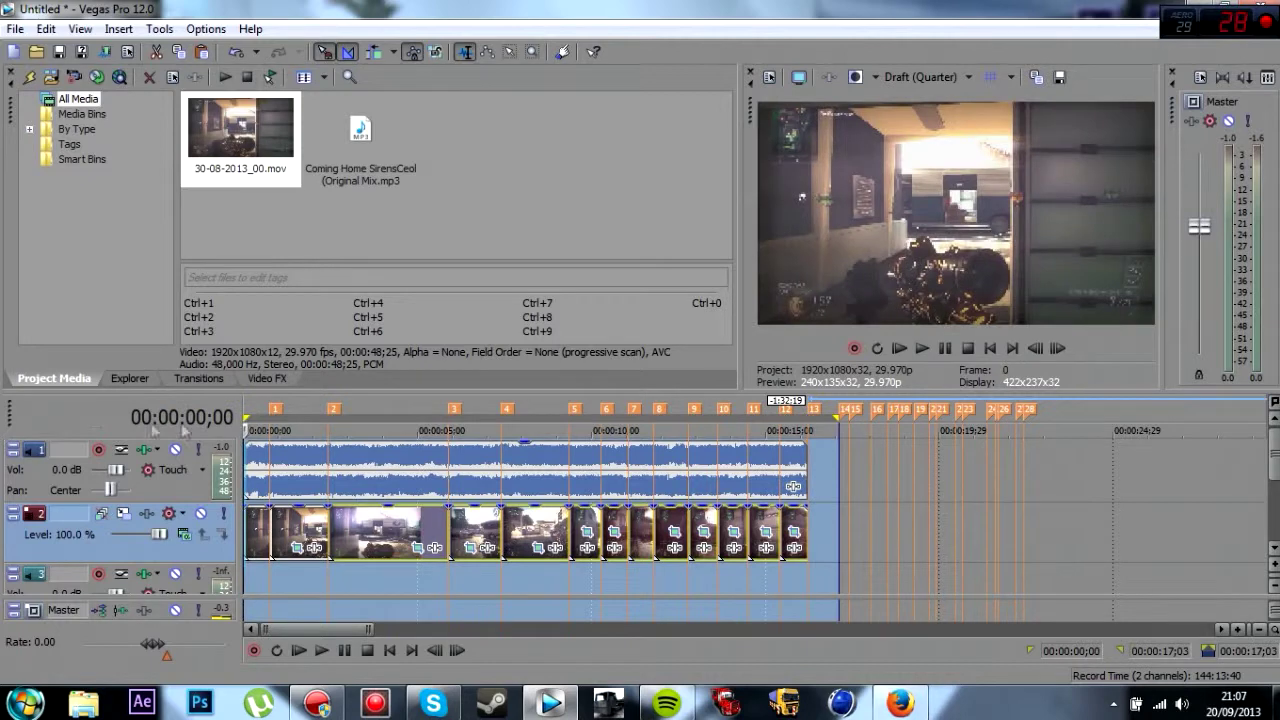
drag(838, 430, 808, 430)
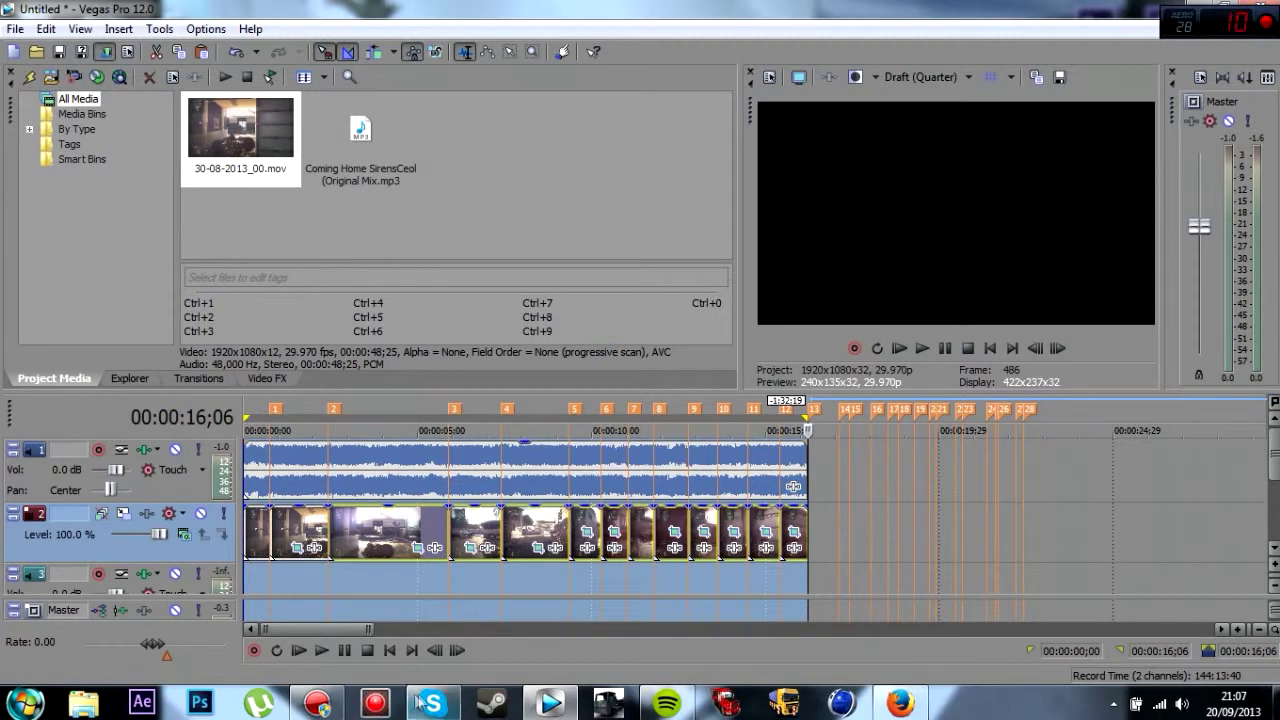
- Render only the loop region as tut with the HDV 720-30p template
mouse_move(432, 702)
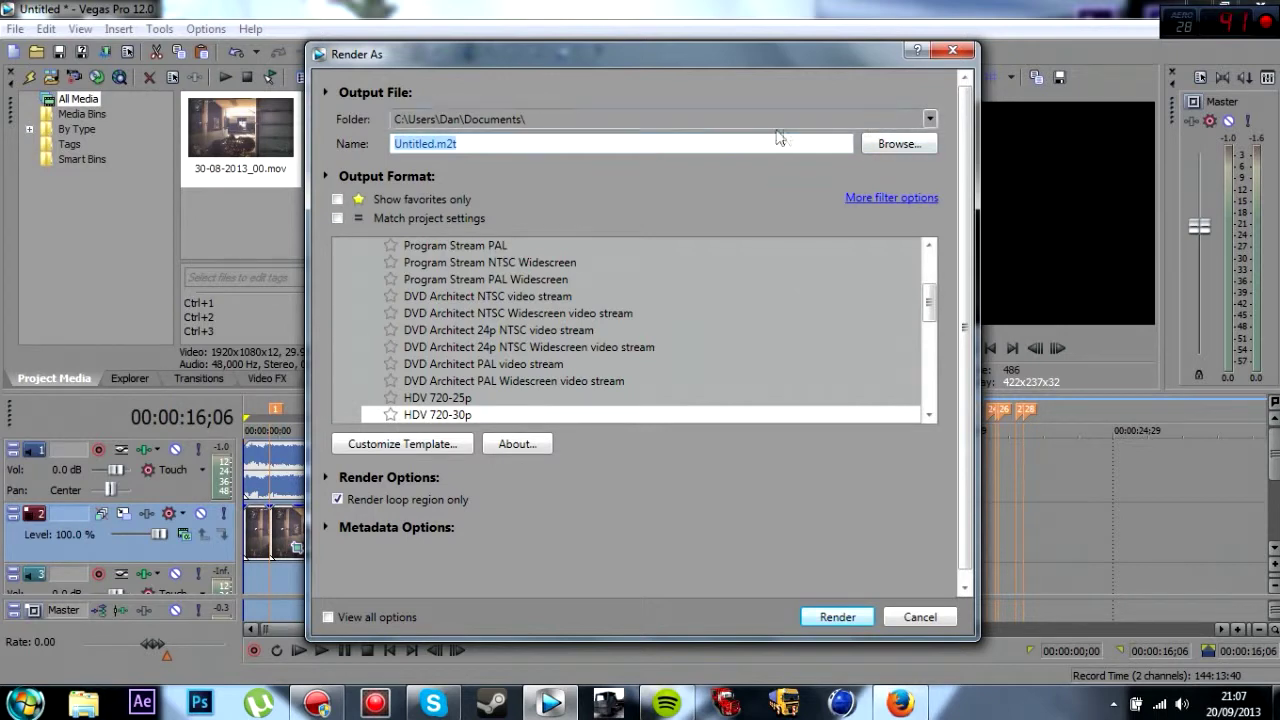
text(tut)
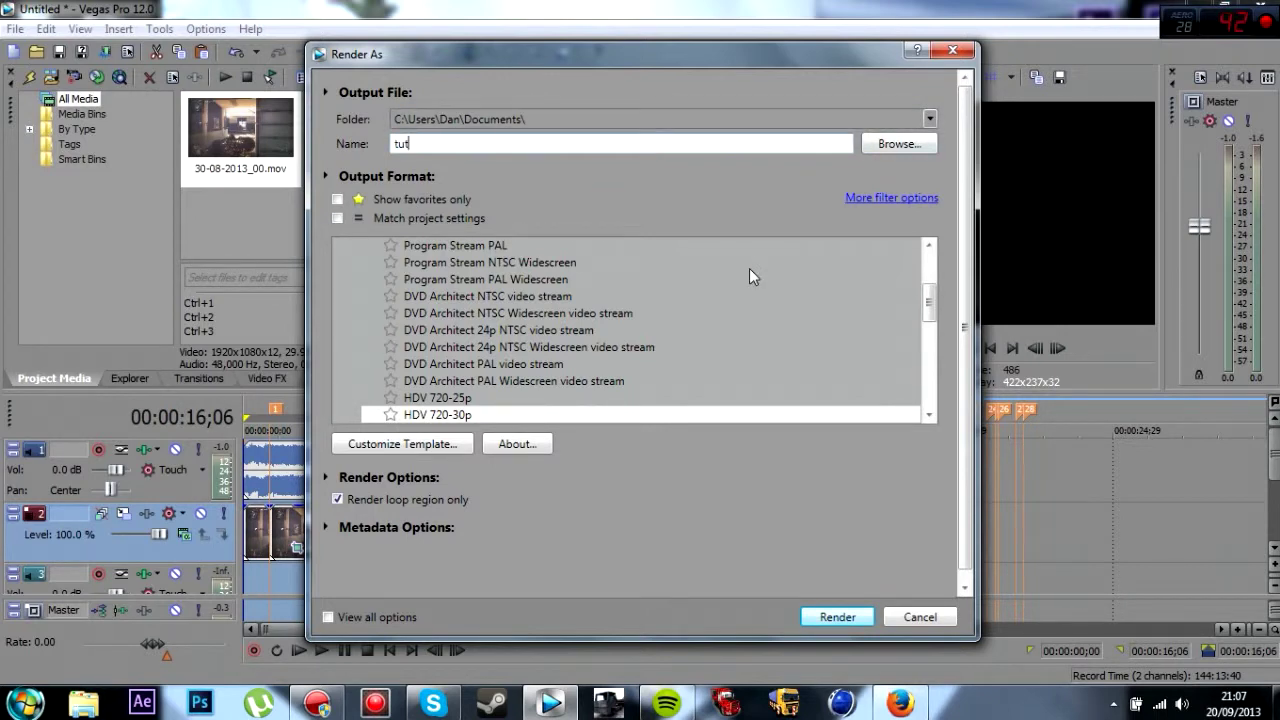
key(Return)
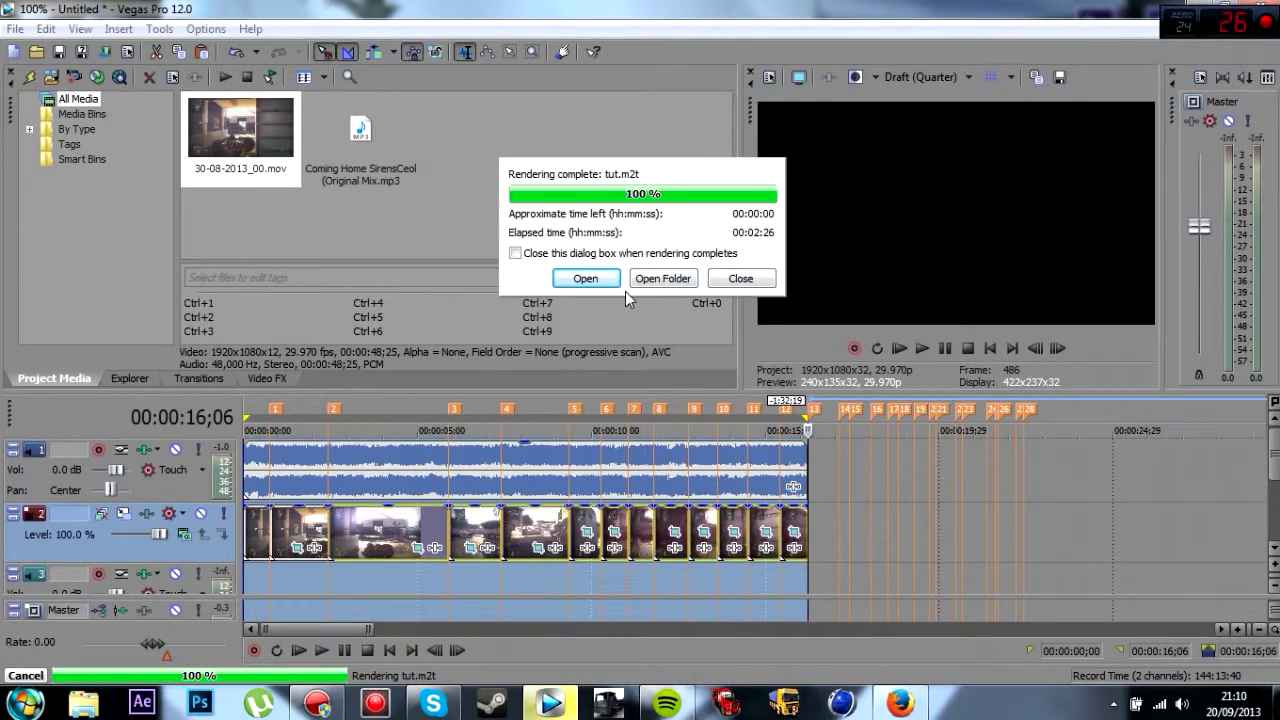
- Open the rendered tut.m2t in the media player, watch it through and close the player
key(Return)
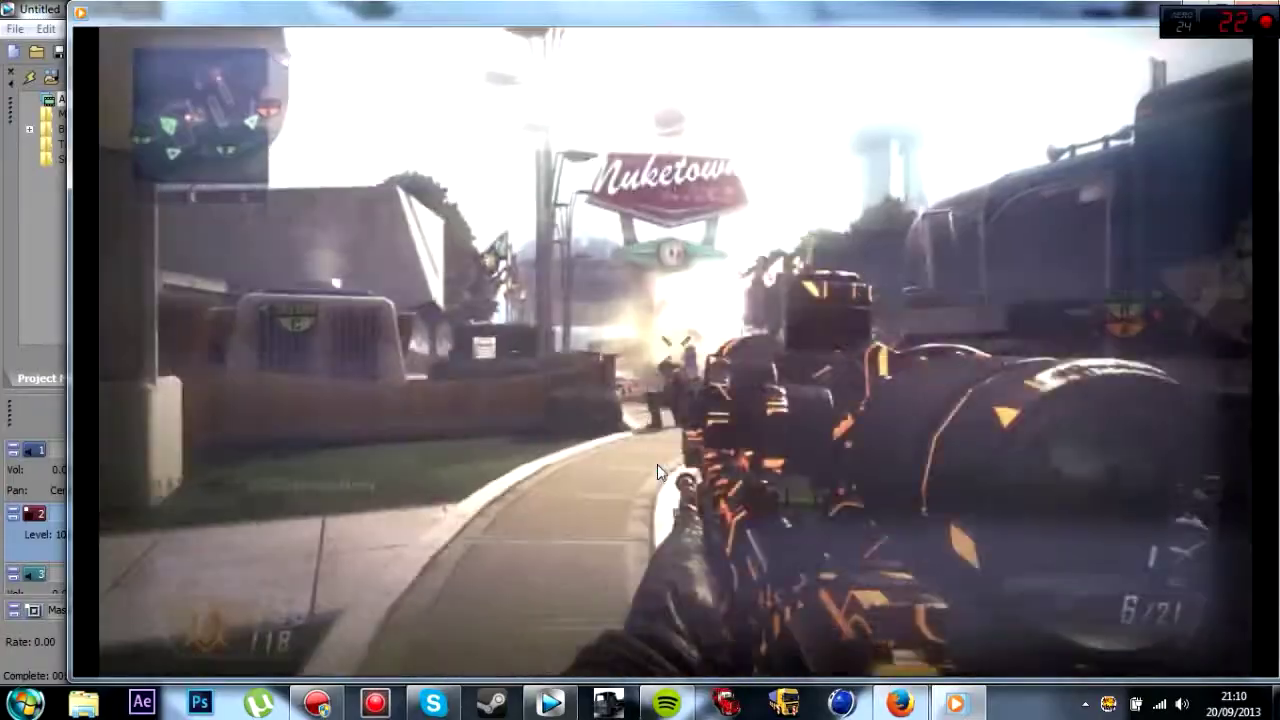
double_click(657, 464)
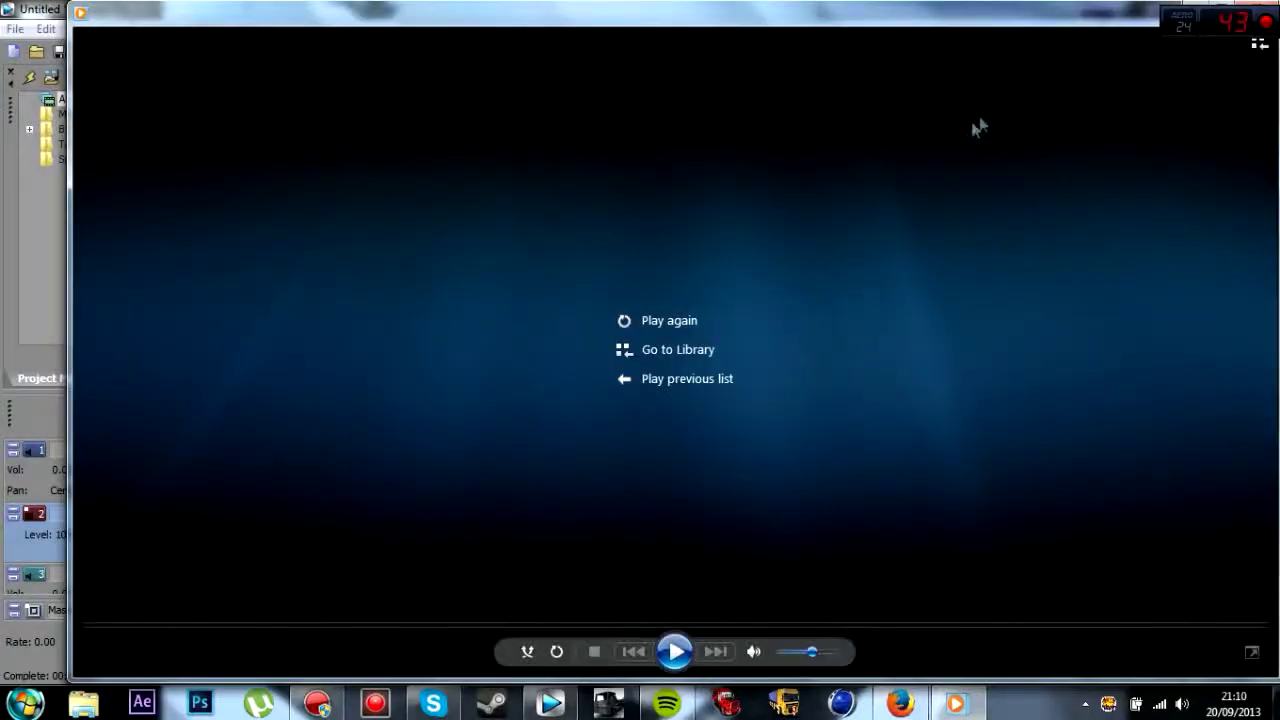
drag(926, 8, 757, 177)
click(1080, 172)
- Restore the Vegas Pro window to a smaller size and close the untitled project without saving changes
double_click(913, 8)
key(ctrl+z)
key(ctrl+n)
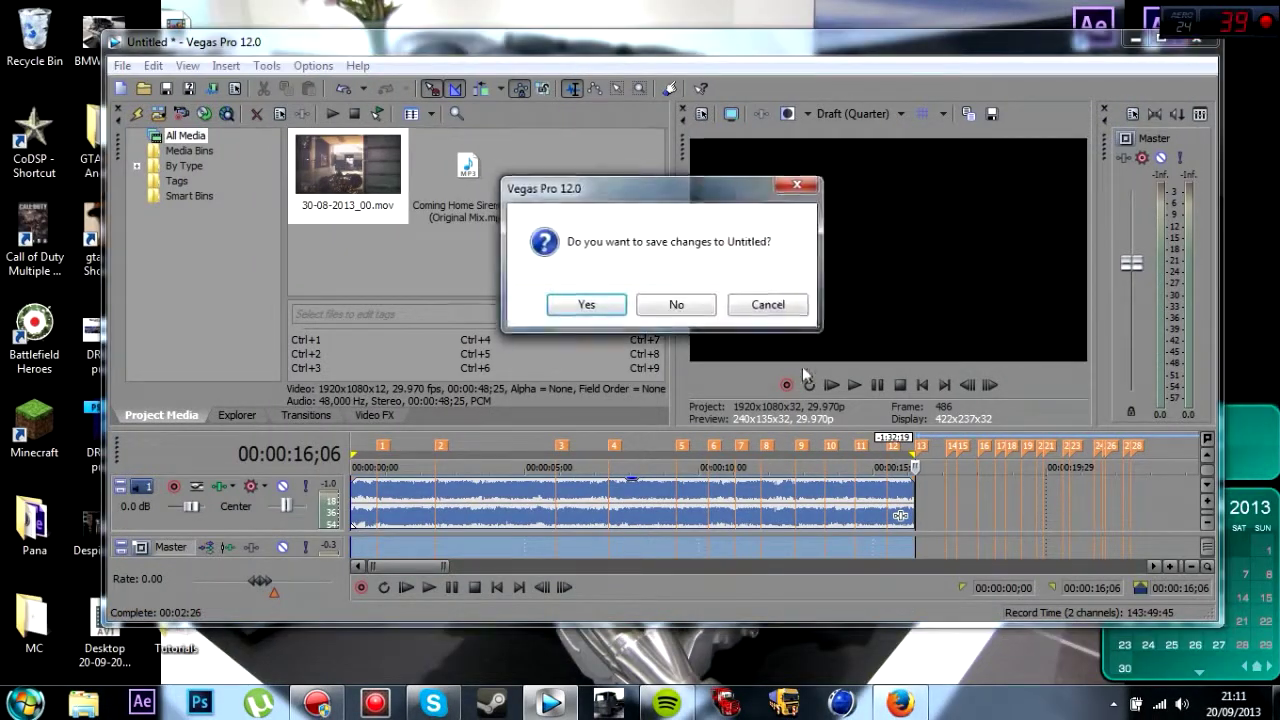
click(658, 310)
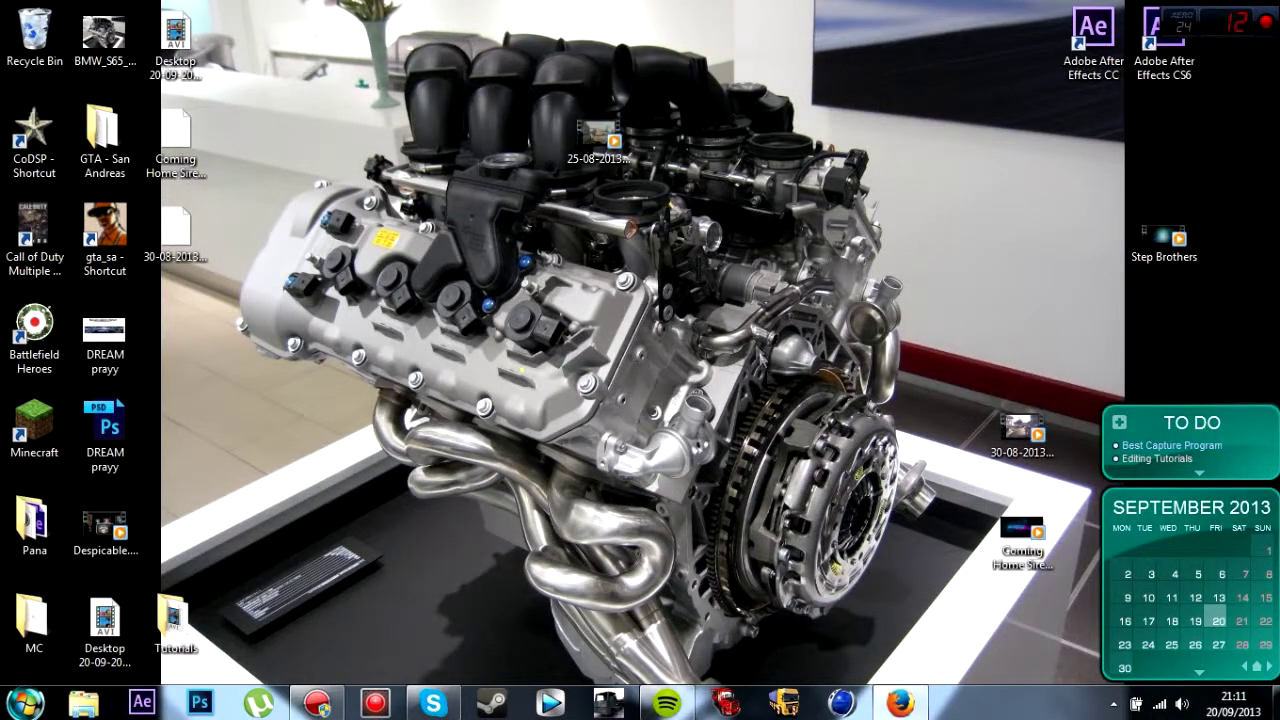
click(317, 703)
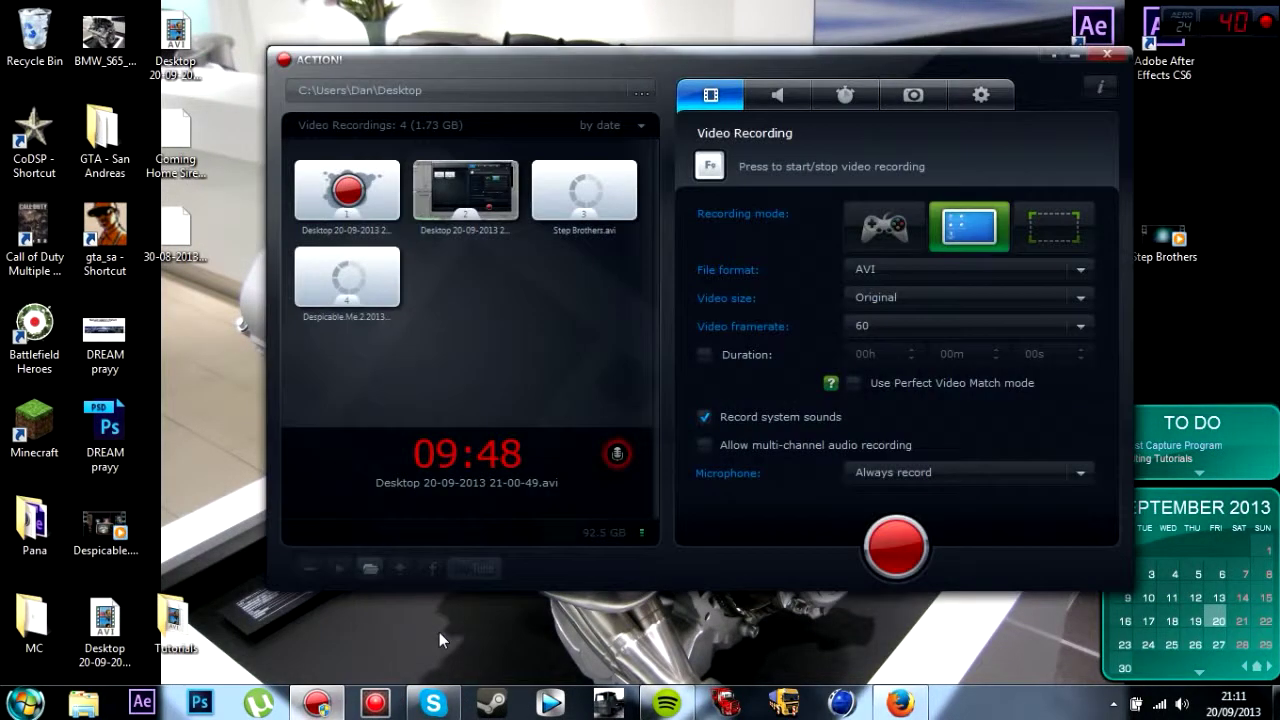